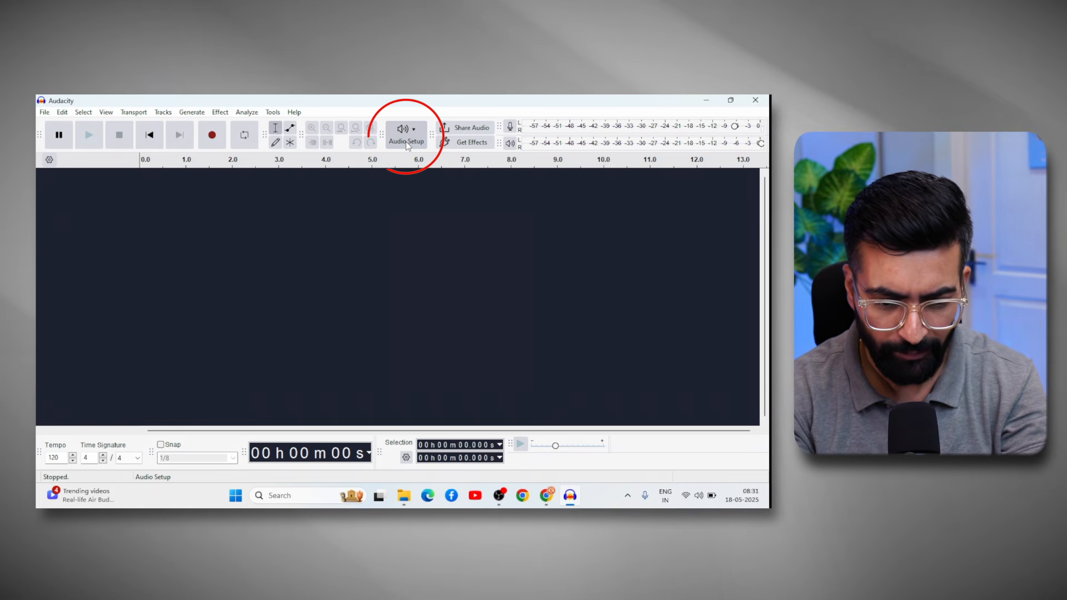
Set the recording device to External Microphone (Realtek(R))
left_click(407, 144)
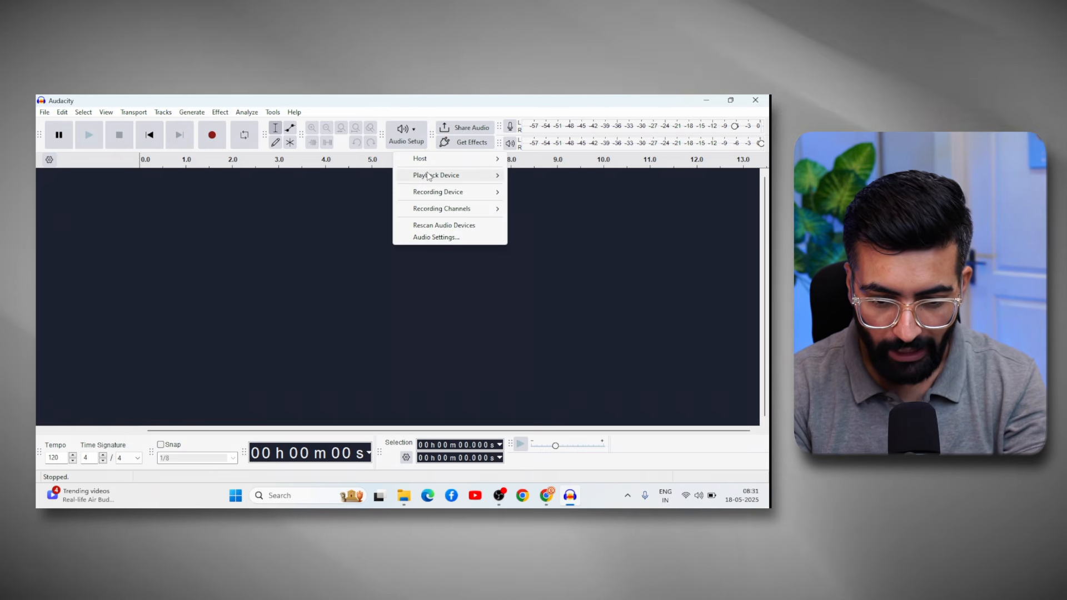
mouse_move(447, 195)
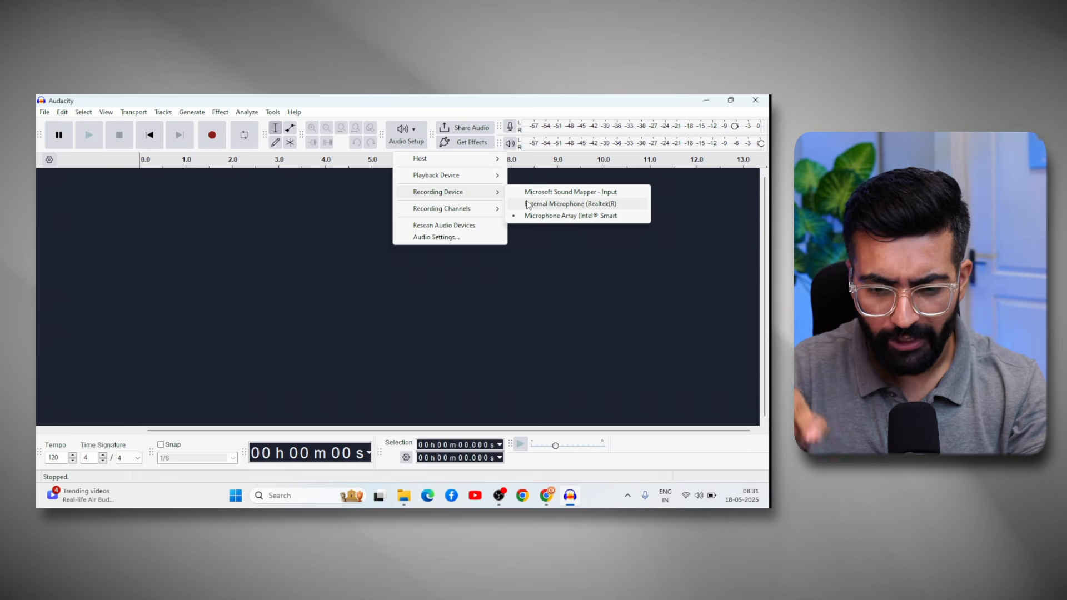
left_click(528, 204)
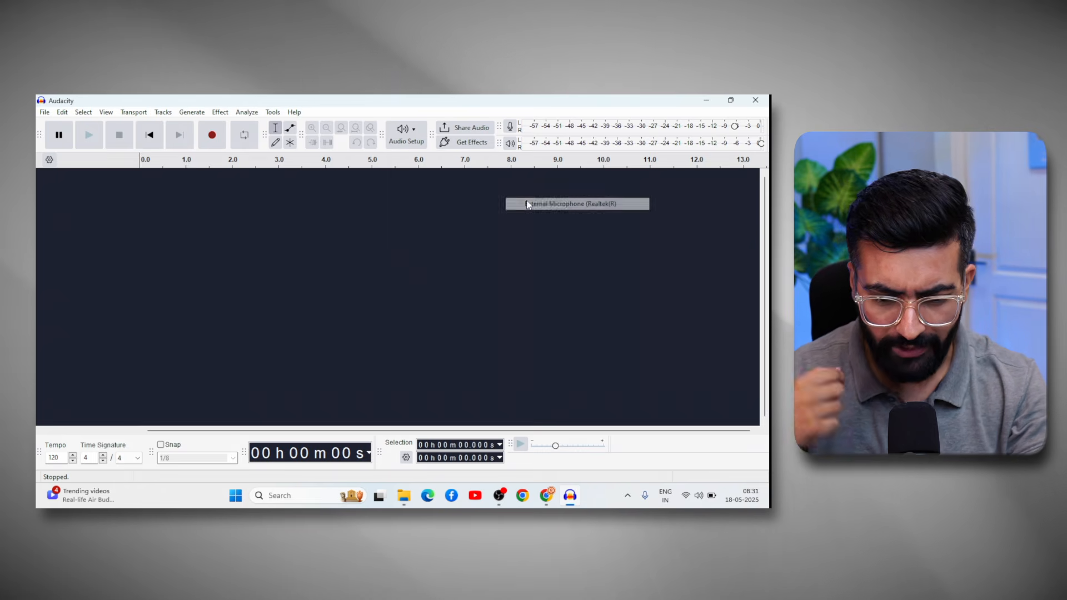
Set the playback device to Microsoft Sound Mapper - Output
left_click(397, 129)
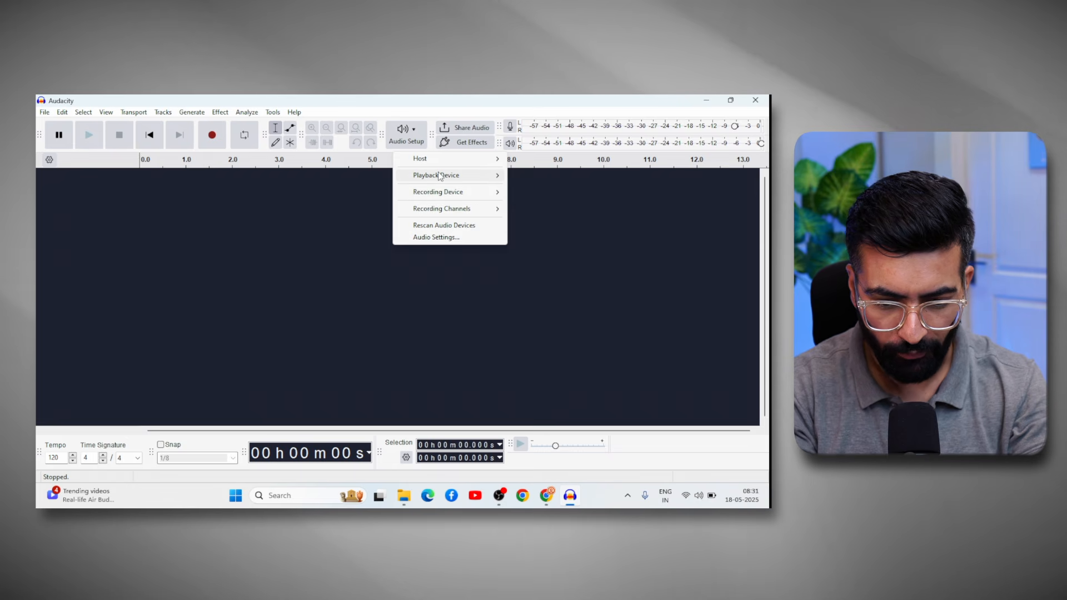
mouse_move(440, 176)
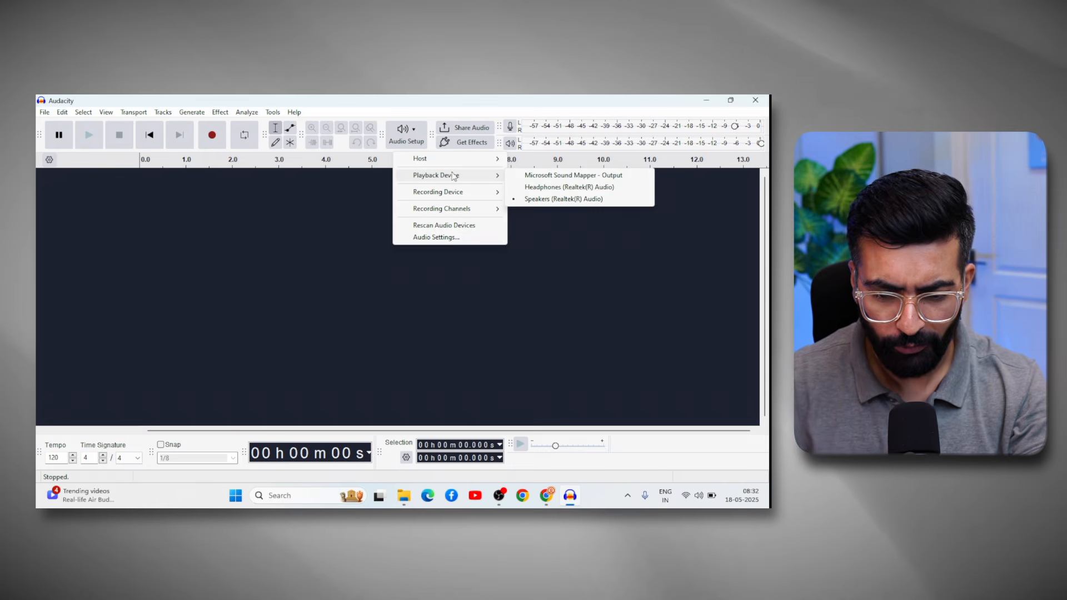
left_click(528, 176)
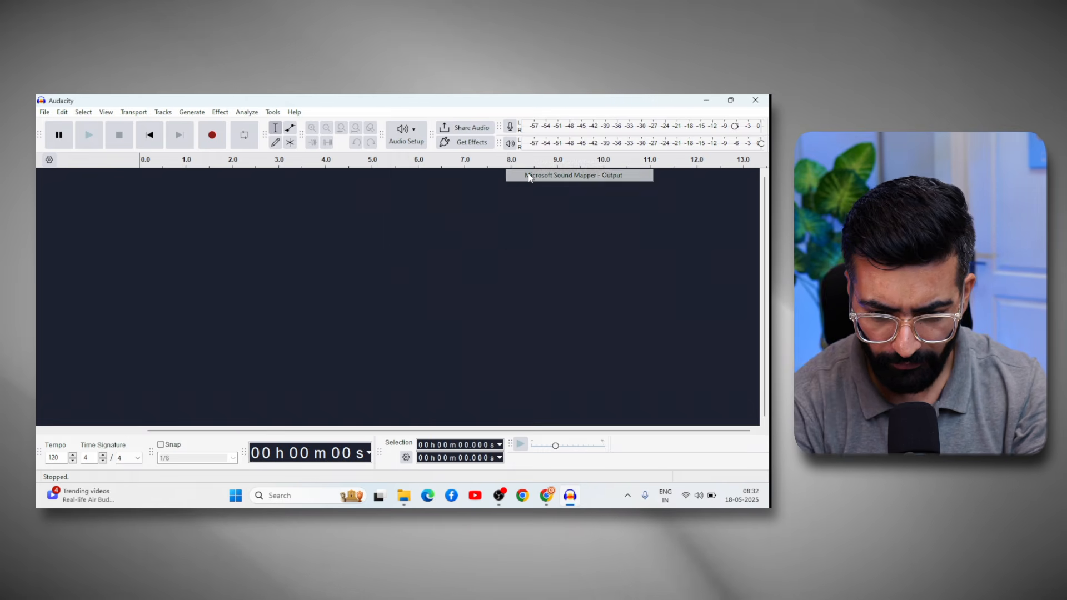
Rescan the connected audio devices
left_click(406, 134)
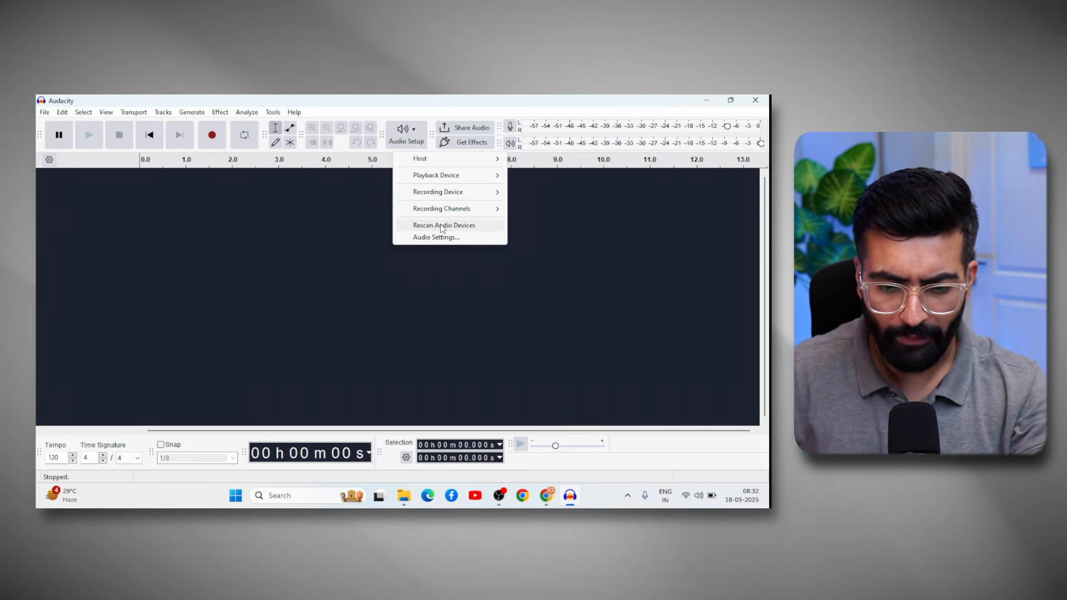
left_click(443, 226)
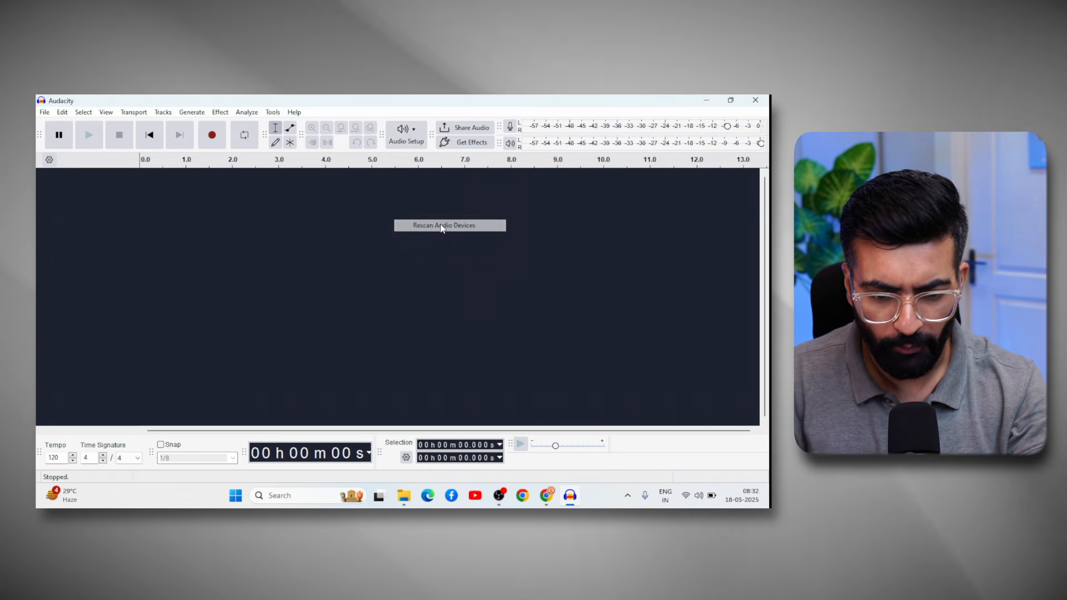
left_click(405, 133)
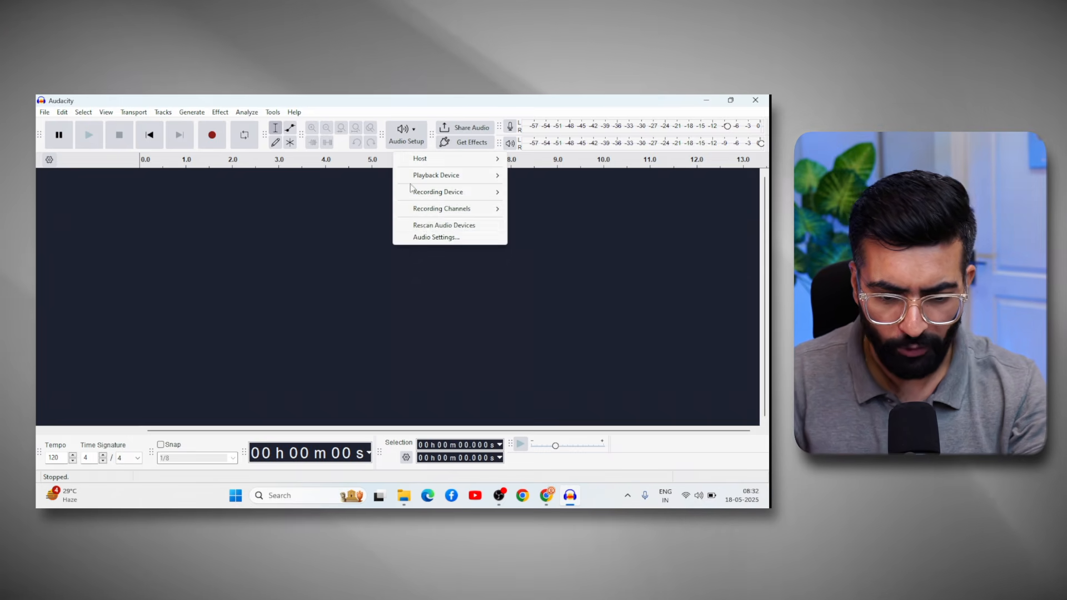
left_click(429, 225)
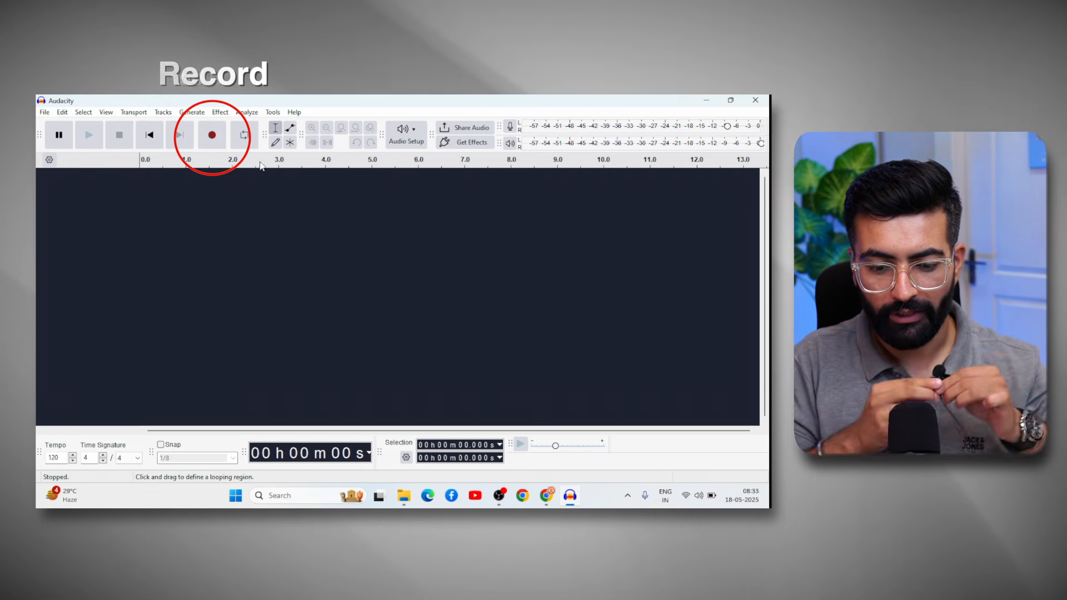
Record a voice clip of about 26 seconds that begins with several seconds of silence, and stop the recording
left_click(214, 133)
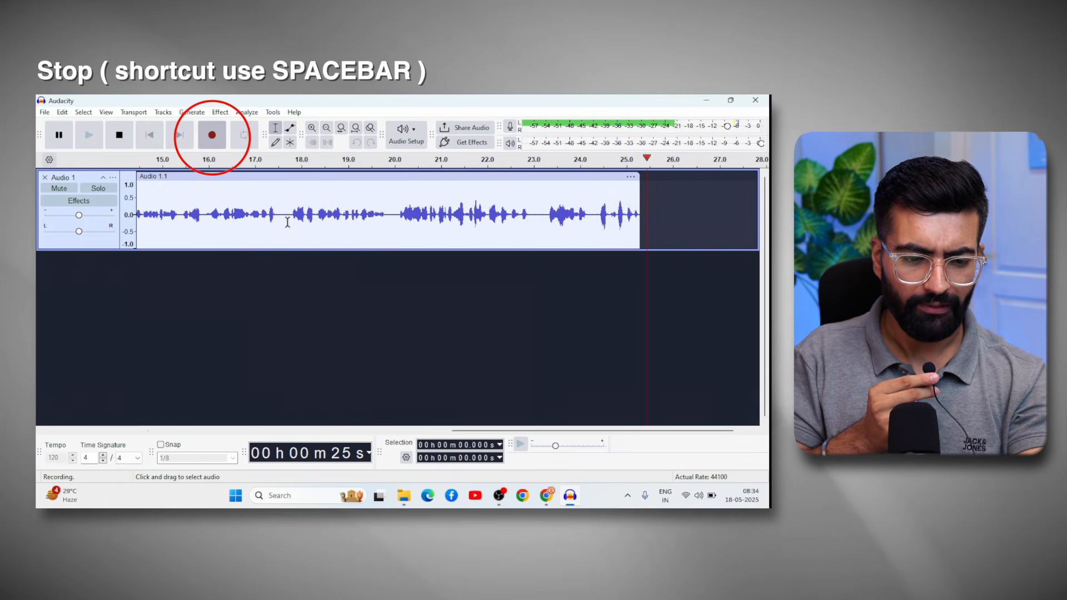
key("space")
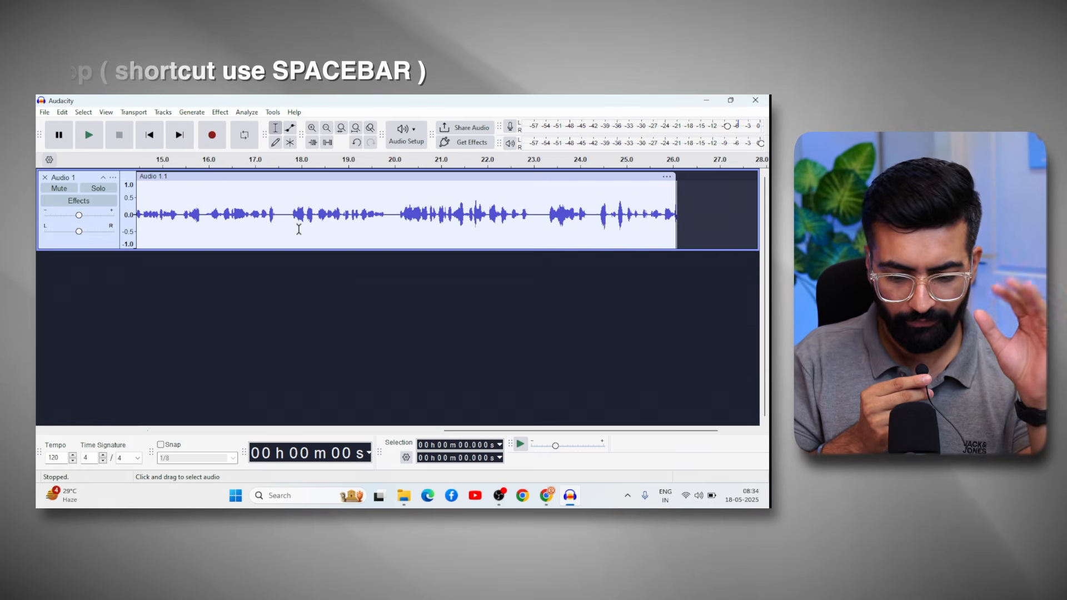
Capture a Noise Reduction noise profile from the silent stretch between about 0.5 and 6.5 seconds of the recording
scroll(299, 229, "left", 10)
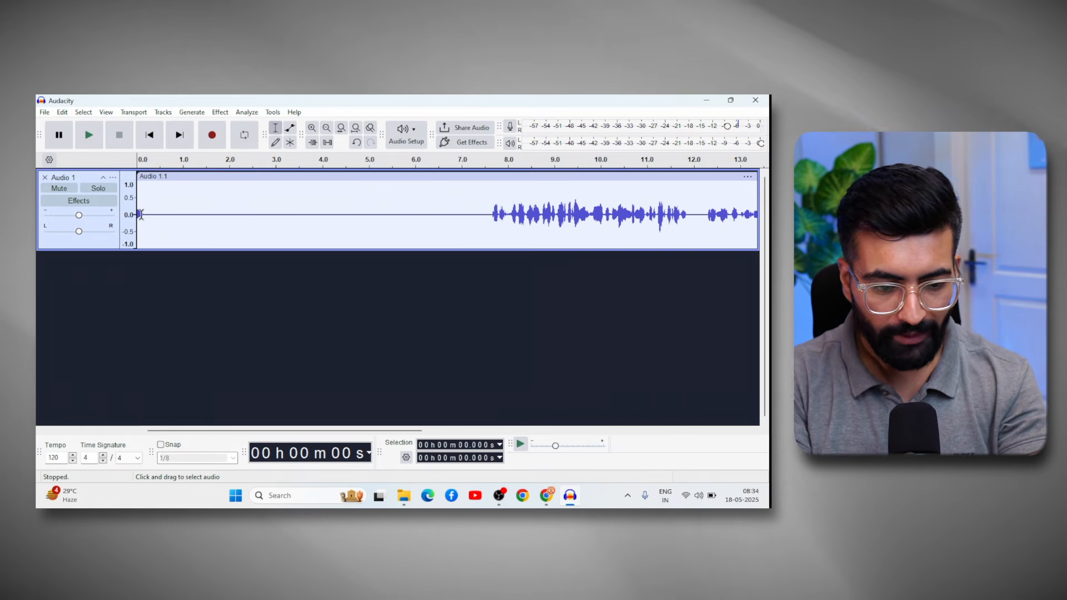
left_click_drag(145, 214, 277, 196)
left_click_drag(158, 195, 283, 190)
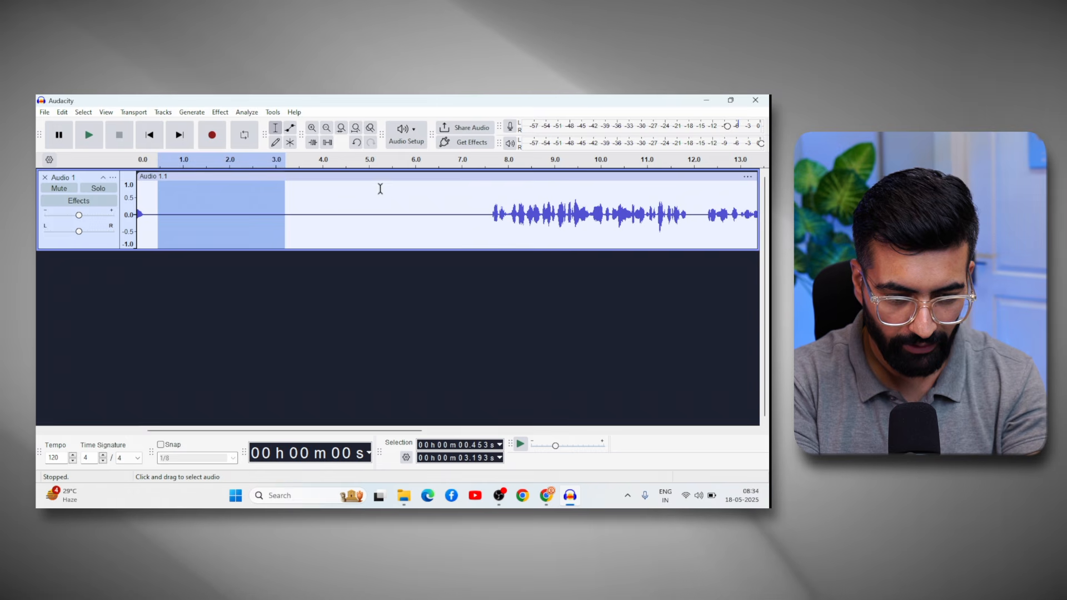
left_click_drag(160, 197, 433, 189)
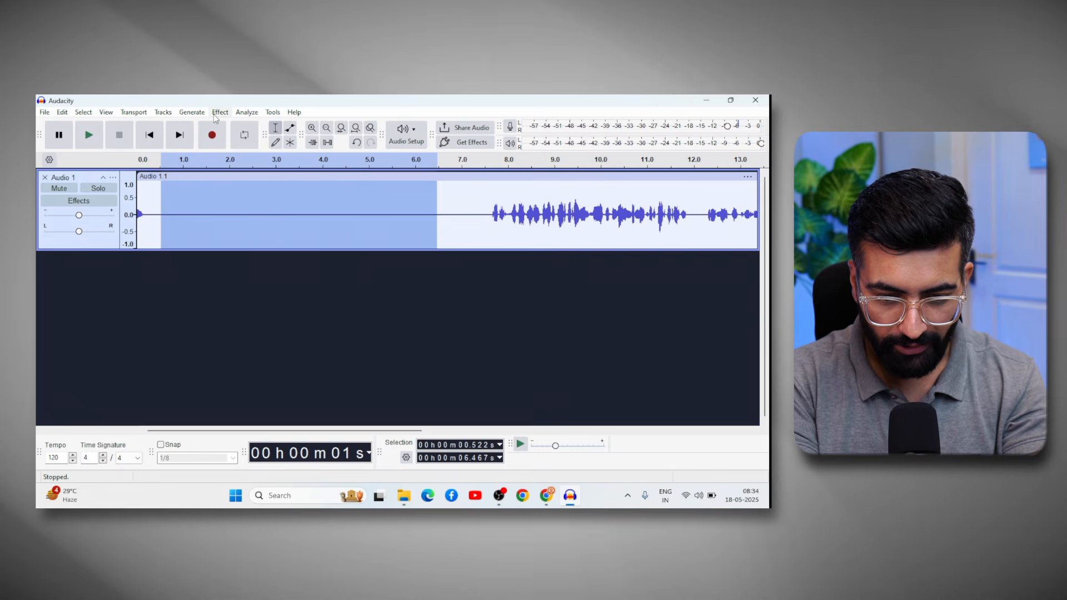
left_click(217, 114)
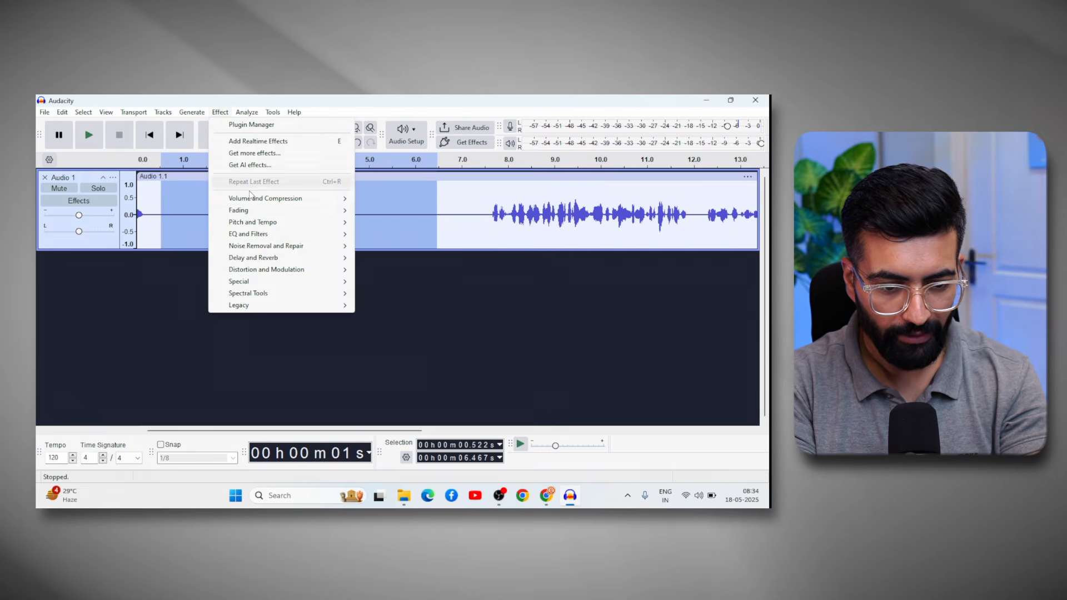
mouse_move(256, 248)
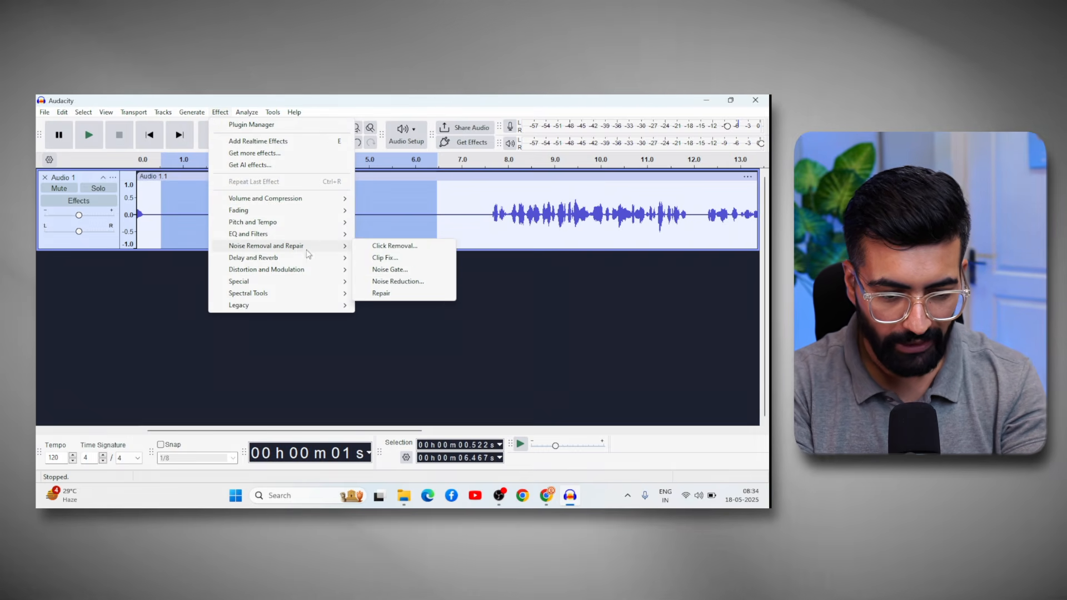
left_click(382, 281)
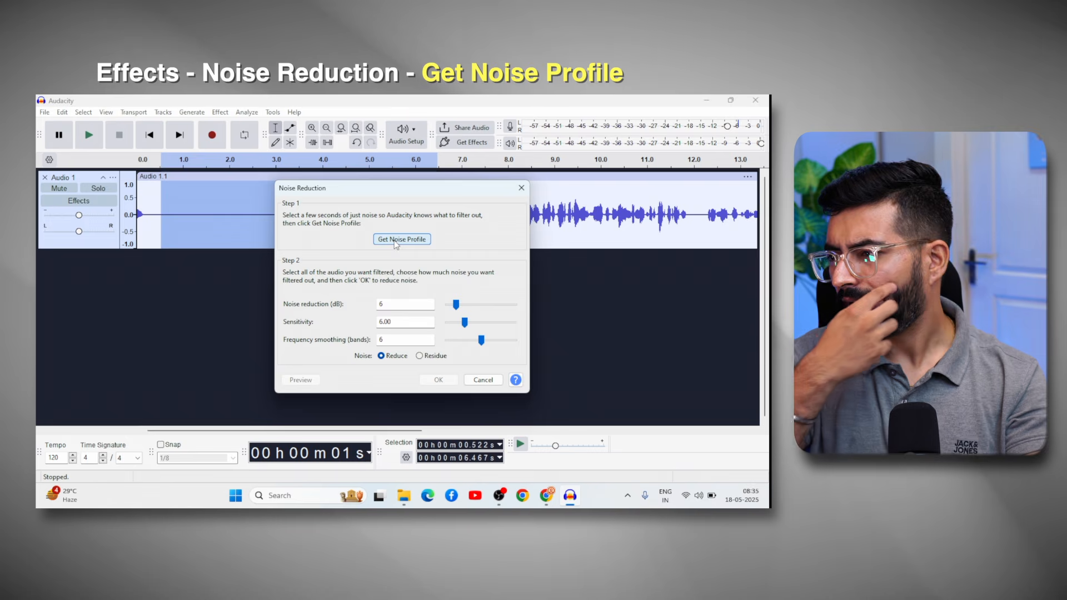
left_click(395, 243)
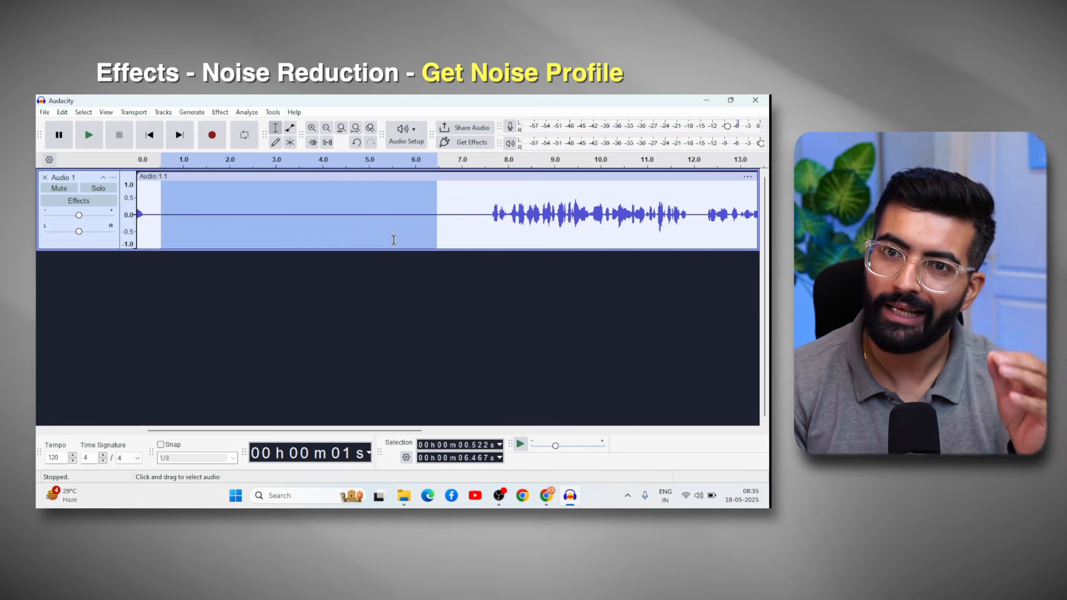
Repeat Noise Reduction on the entire recording using the captured noise profile
key("ctrl+a")
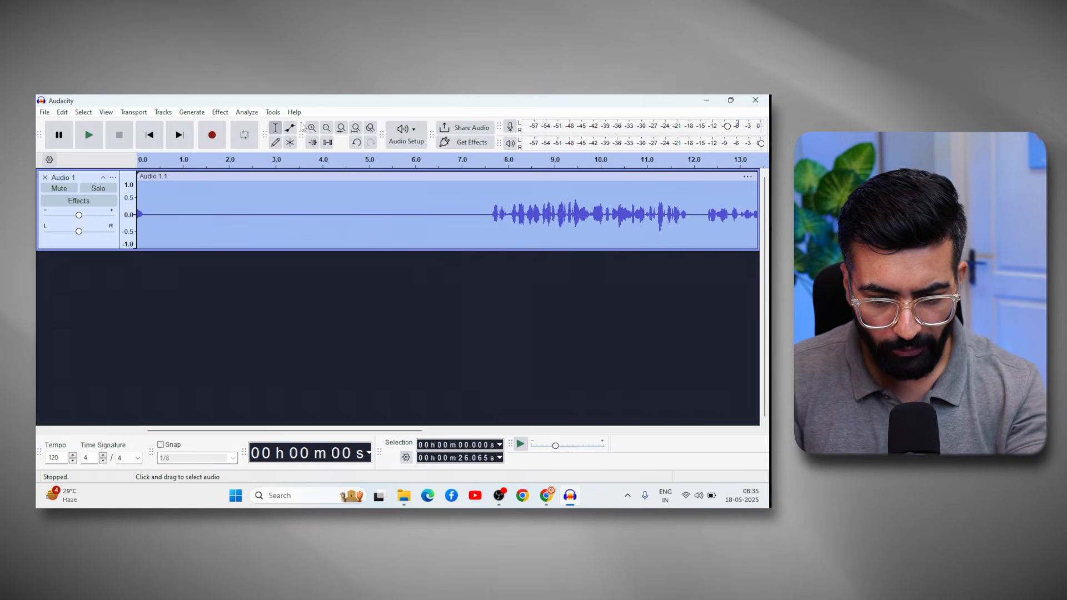
left_click(219, 113)
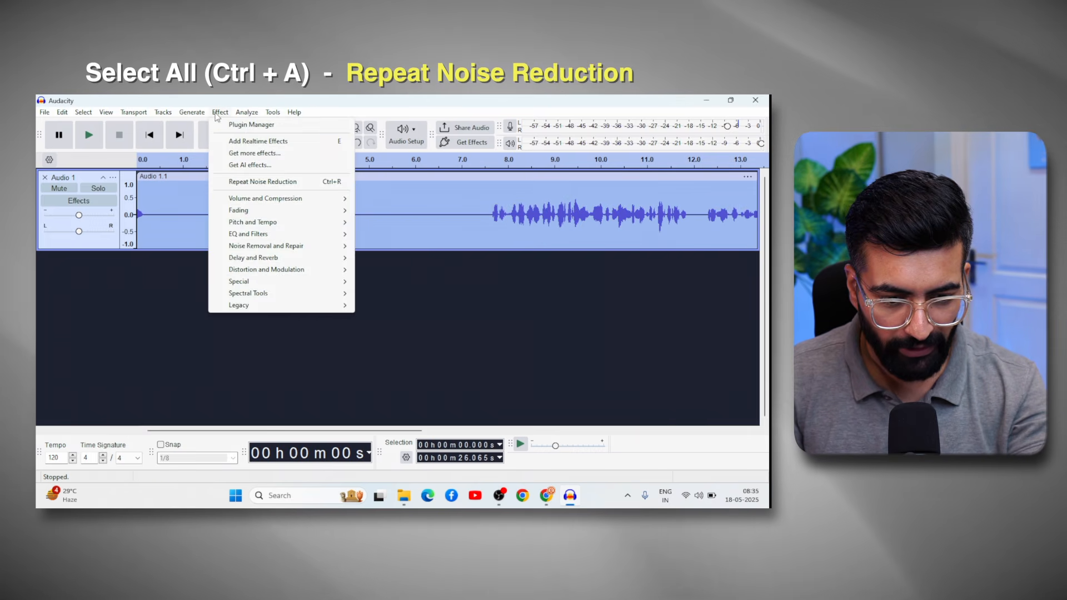
left_click(264, 182)
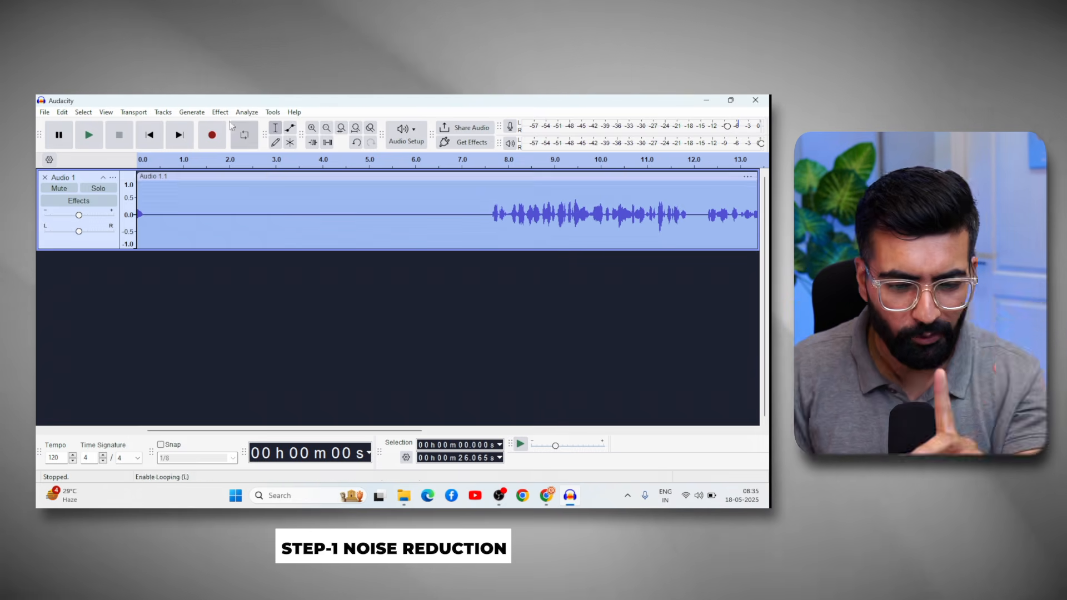
left_click(219, 112)
left_click(395, 269)
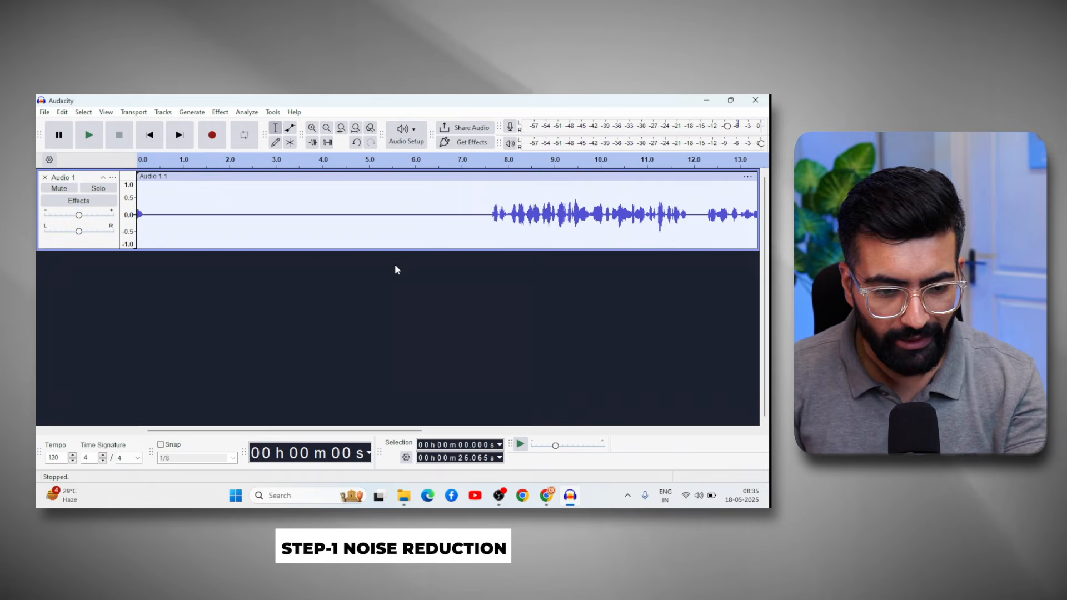
Open the Compressor effect for the entire recording and set its threshold to -18 dB
scroll(435, 216, "right", 10)
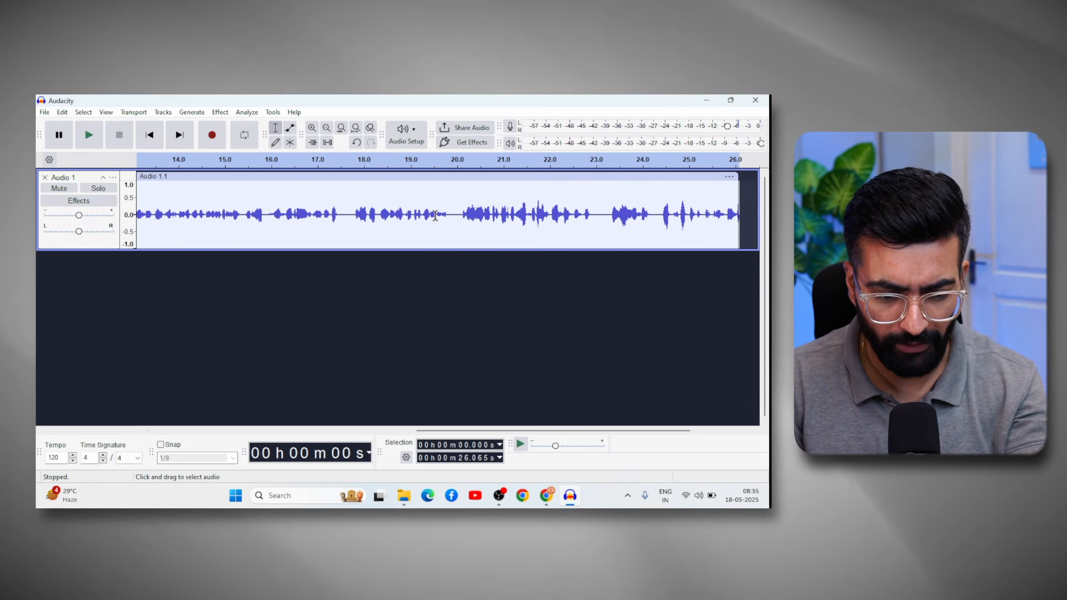
scroll(435, 216, "left", 2)
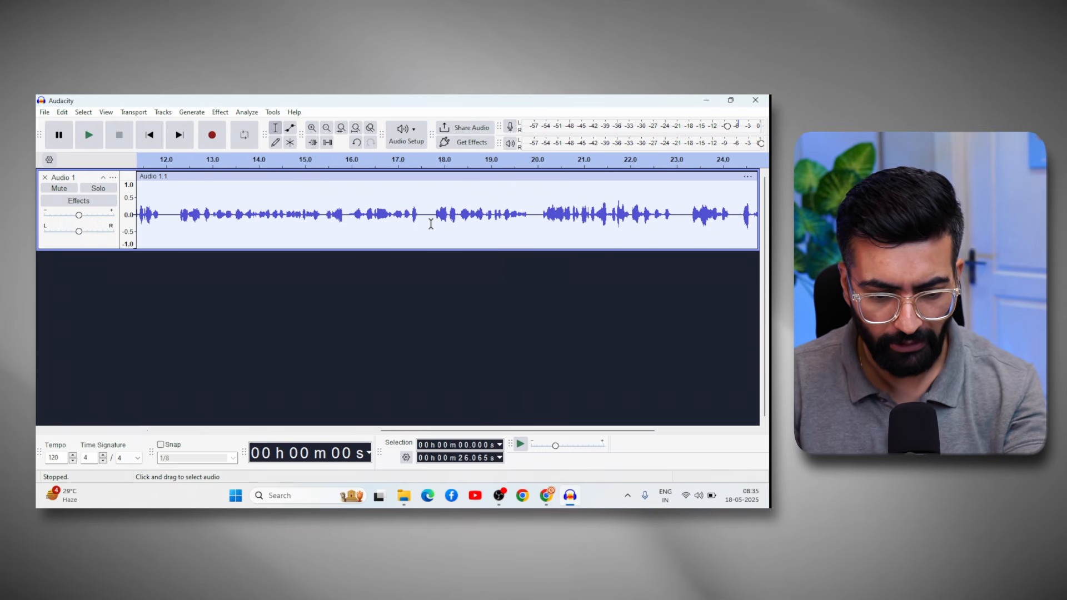
key("ctrl+a")
scroll(430, 224, "left", 5)
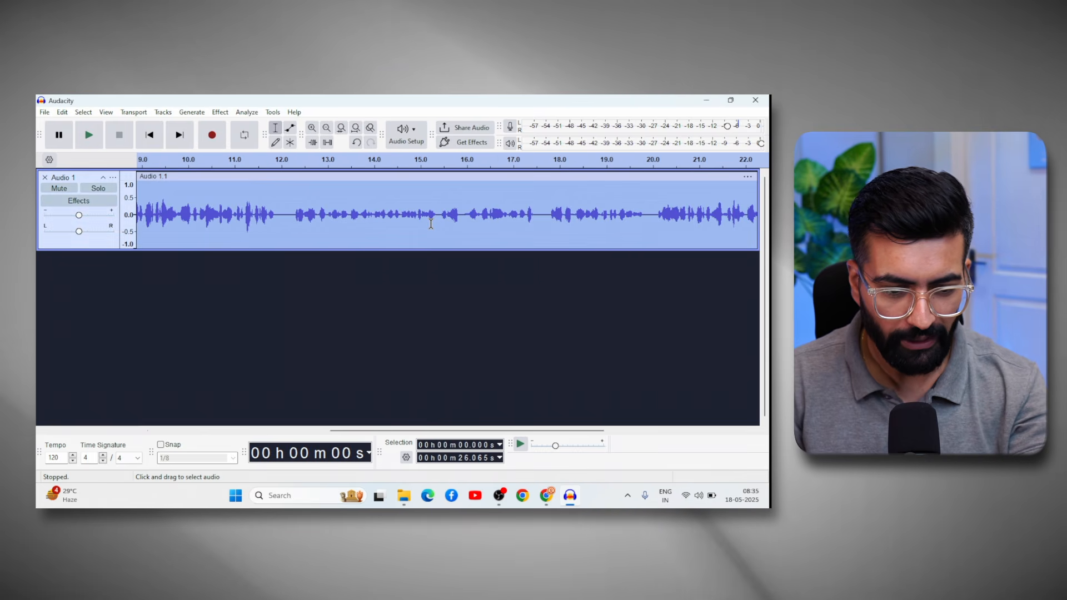
left_click(221, 114)
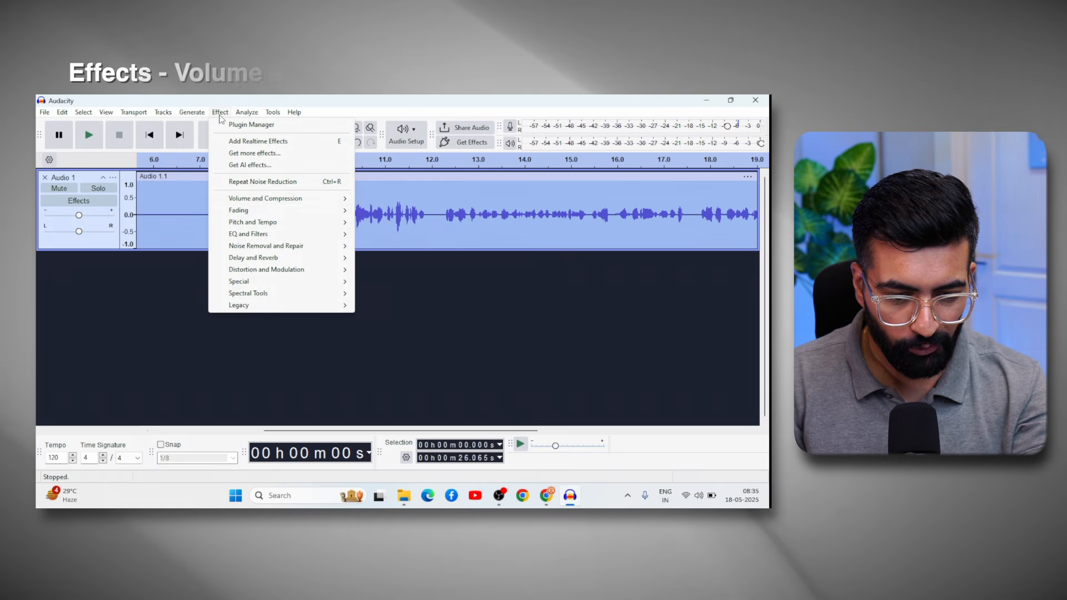
mouse_move(255, 201)
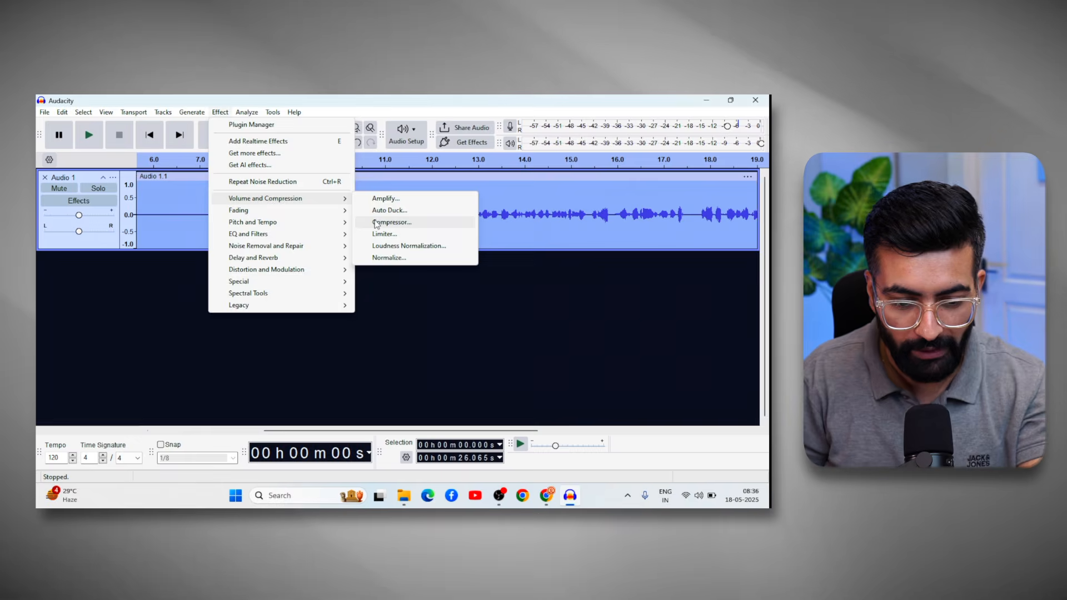
left_click(376, 223)
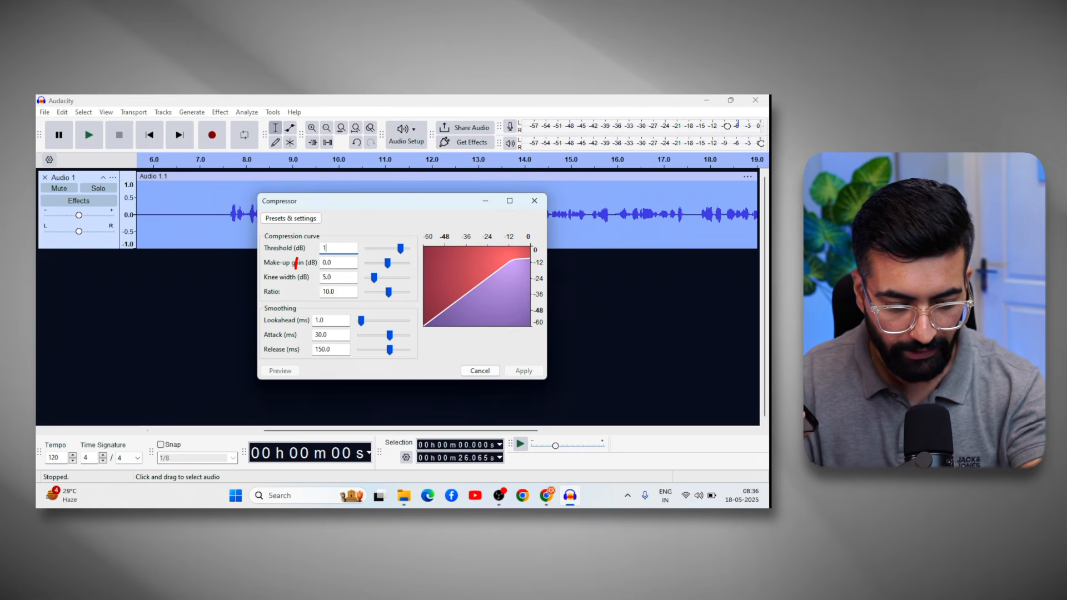
key("BackSpace")
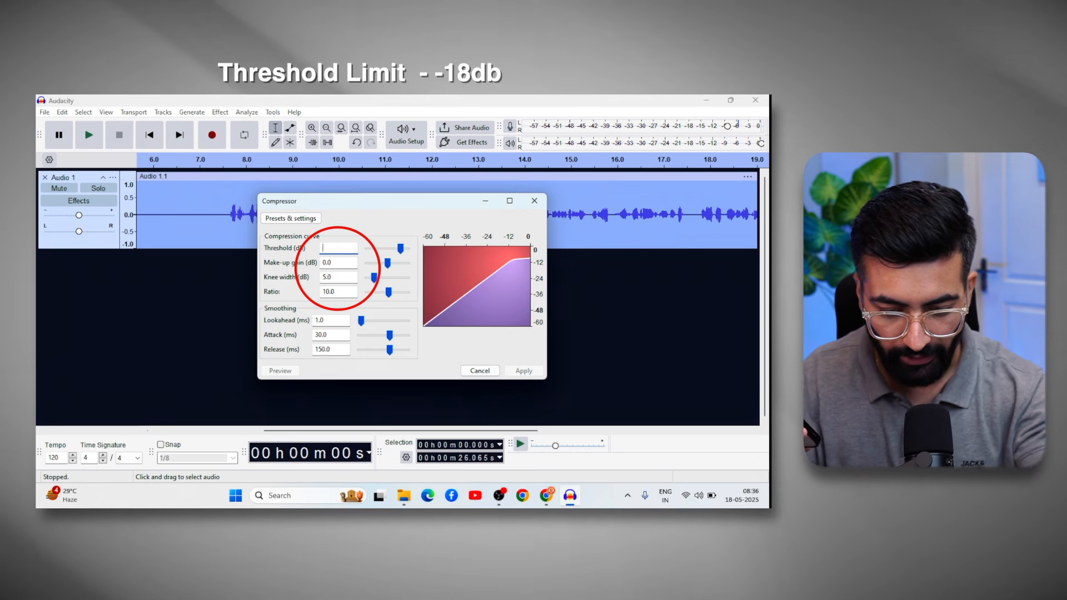
type("18")
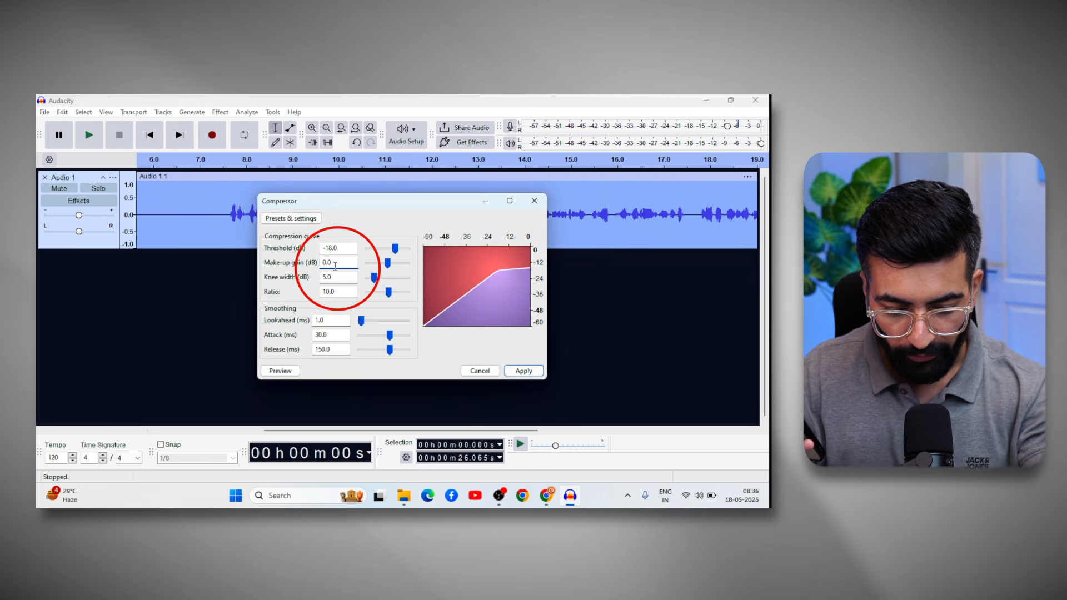
Set the compressor's make-up gain to 4.0 dB and its ratio to 4.0
key("BackSpace")
key("BackSpace")
key("BackSpace")
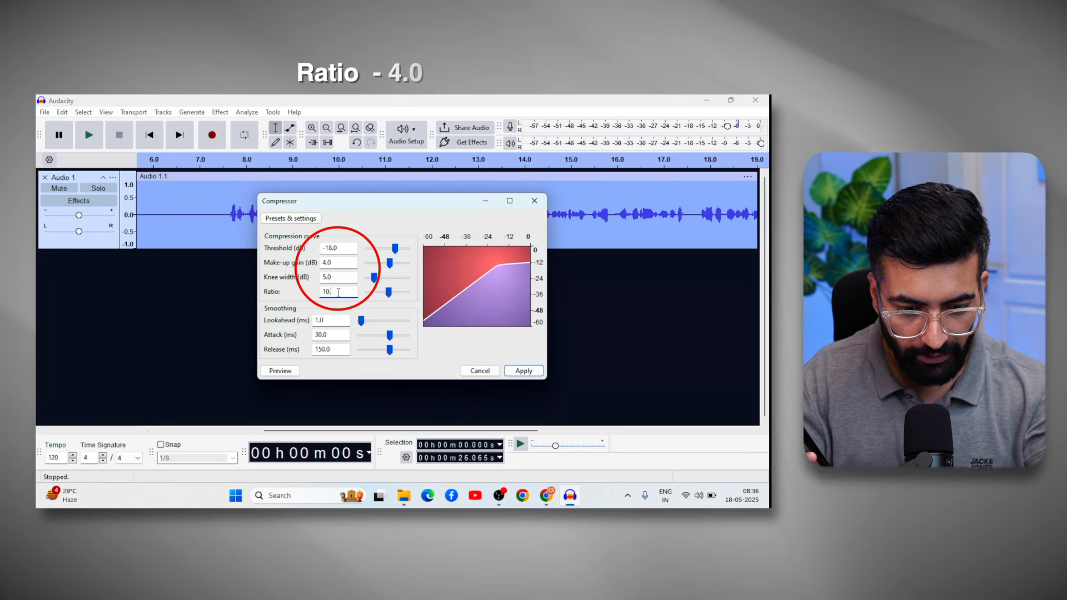
key("BackSpace")
key("BackSpace")
key("BackSpace")
key("BackSpace")
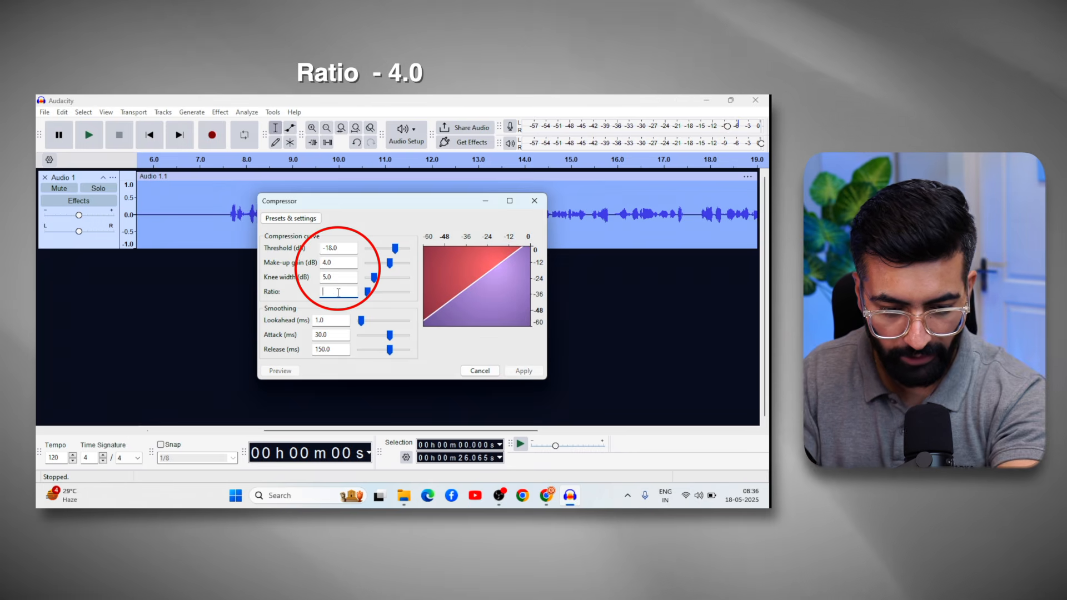
type("4.")
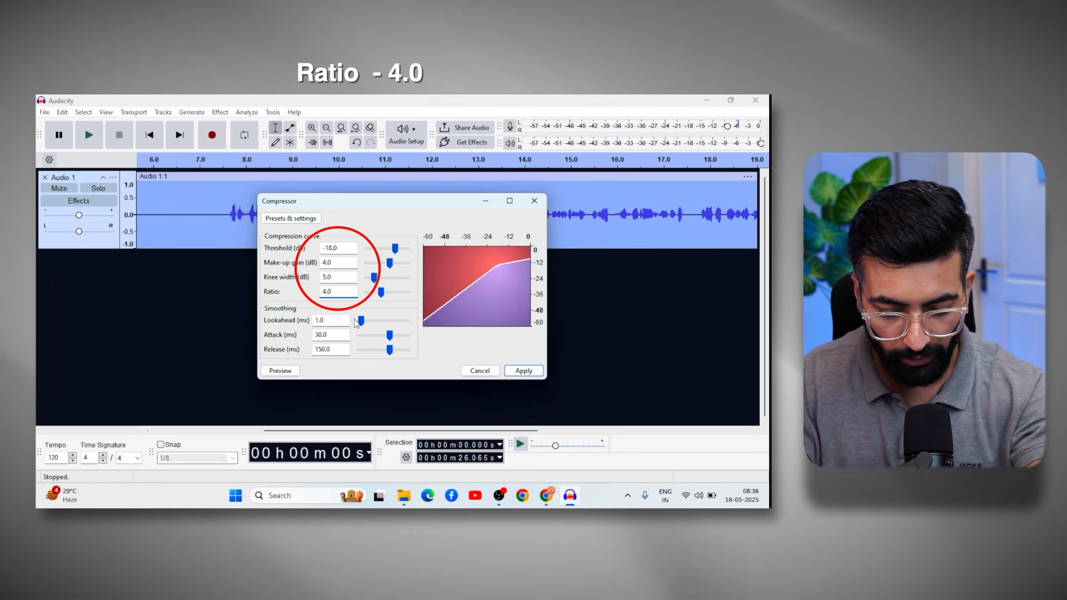
Set the compressor's lookahead to 10.0 ms
left_click(325, 320)
key("BackSpace")
key("BackSpace")
key("BackSpace")
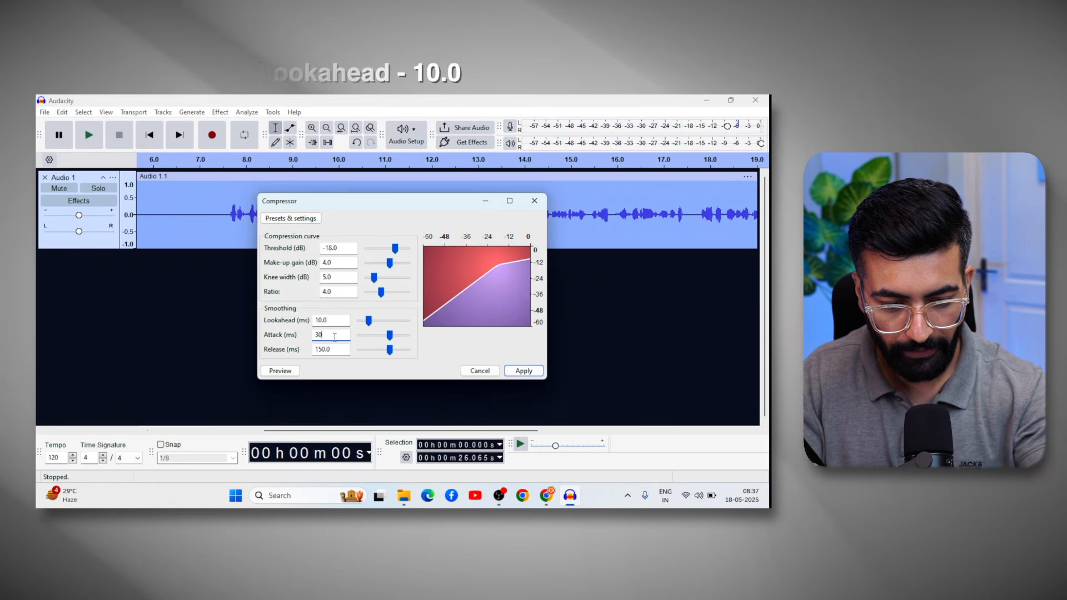
Set the compressor's attack to 15.0 ms and its release to 30.0 ms
key("BackSpace")
key("BackSpace")
type("15.")
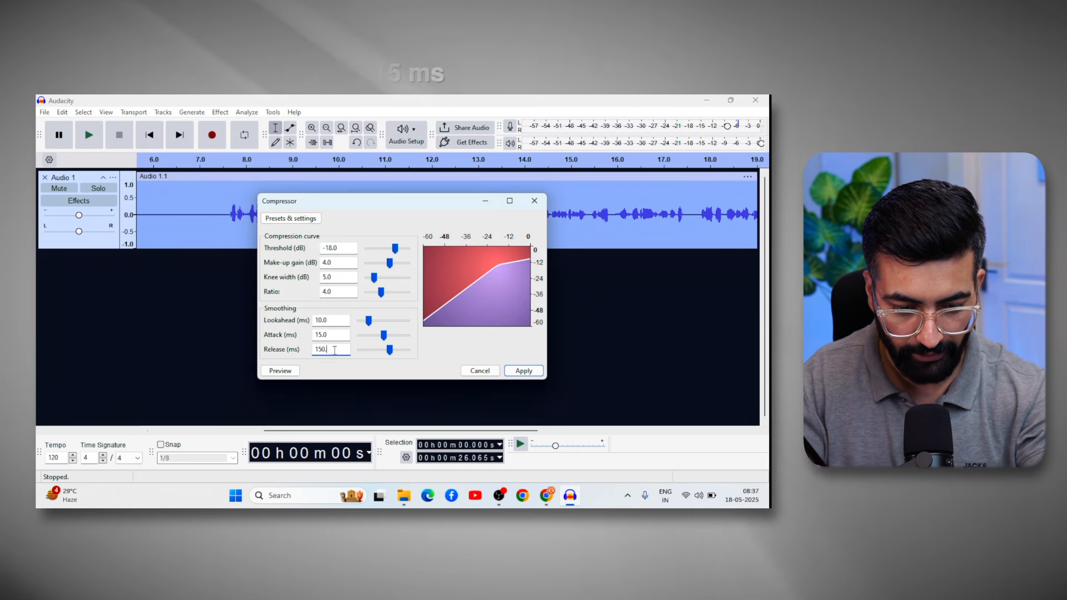
key("BackSpace")
key("BackSpace")
type("3")
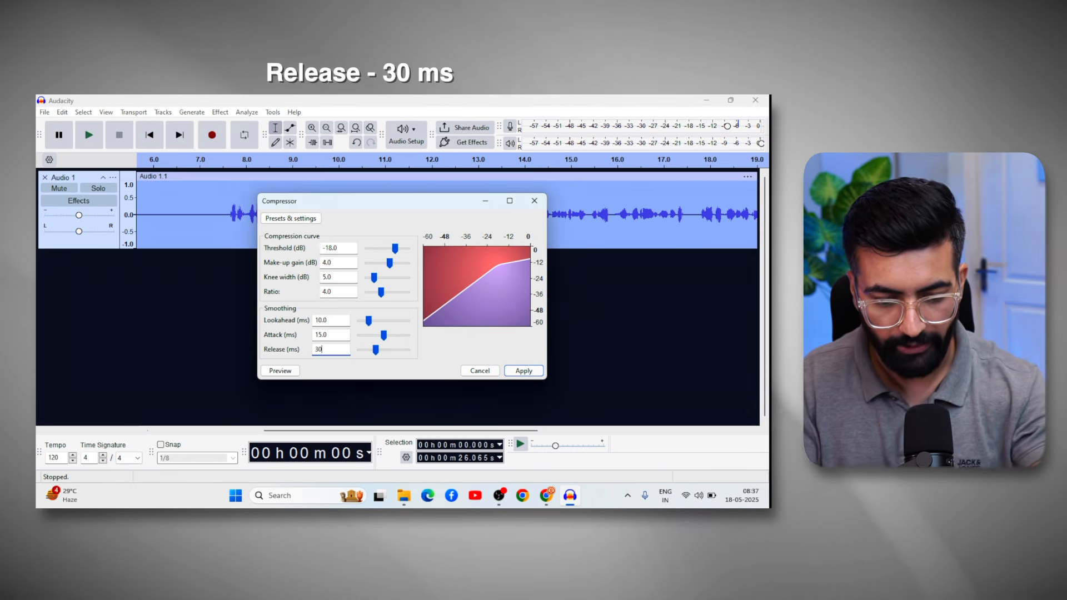
Save the compressor settings as a preset named "own" and apply the compression to the recording
left_click(290, 220)
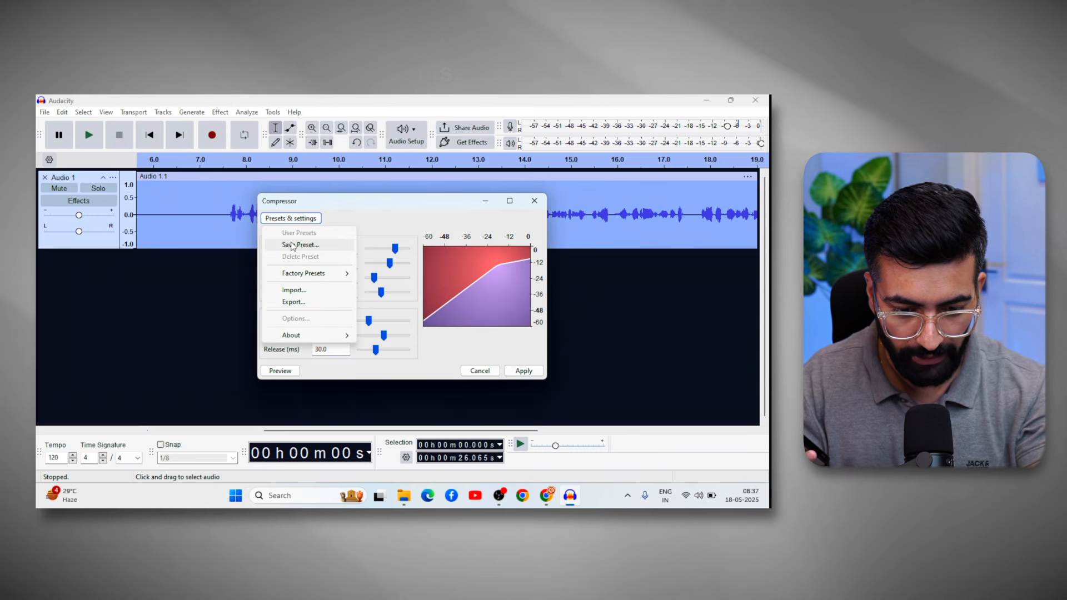
left_click(293, 245)
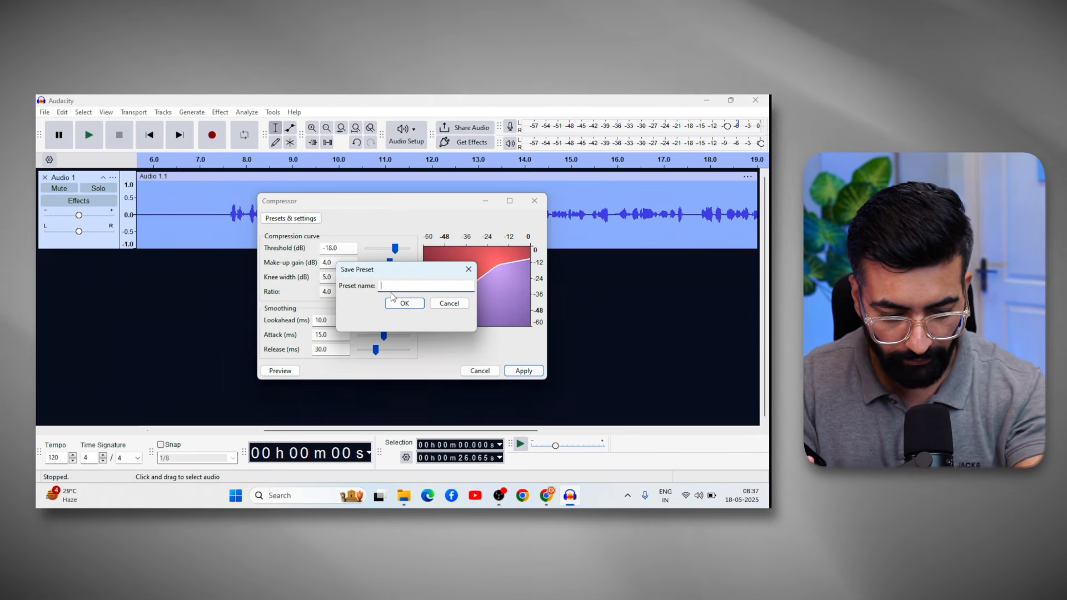
type("own")
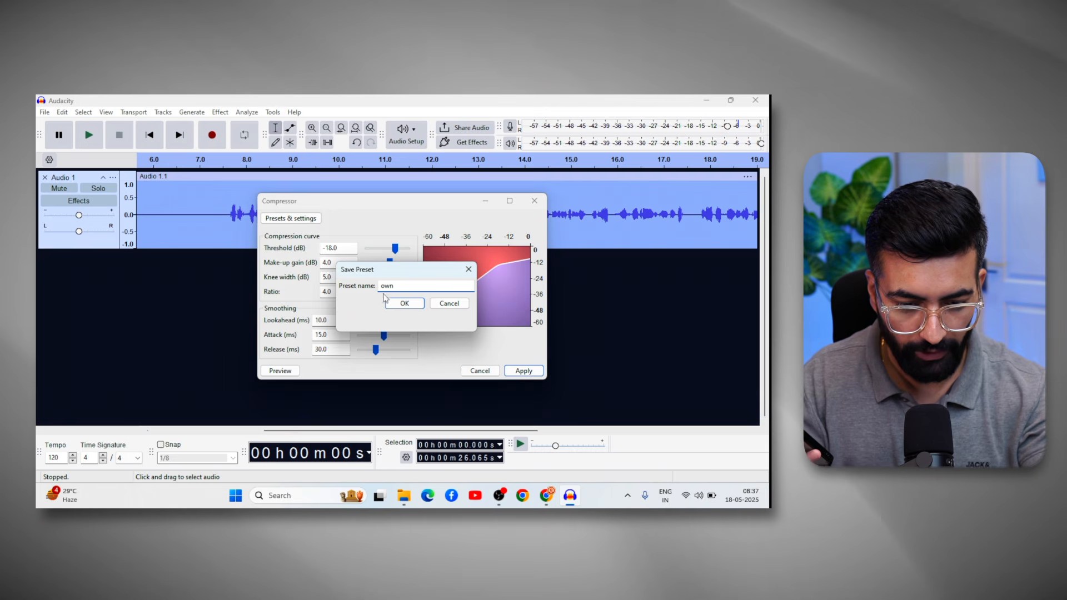
left_click(403, 304)
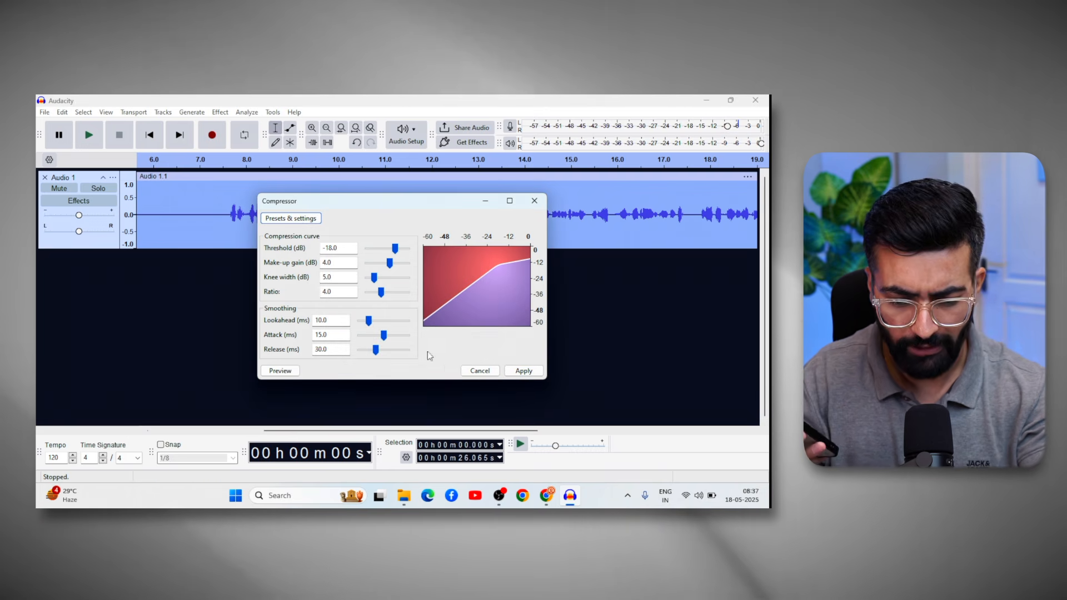
left_click(523, 371)
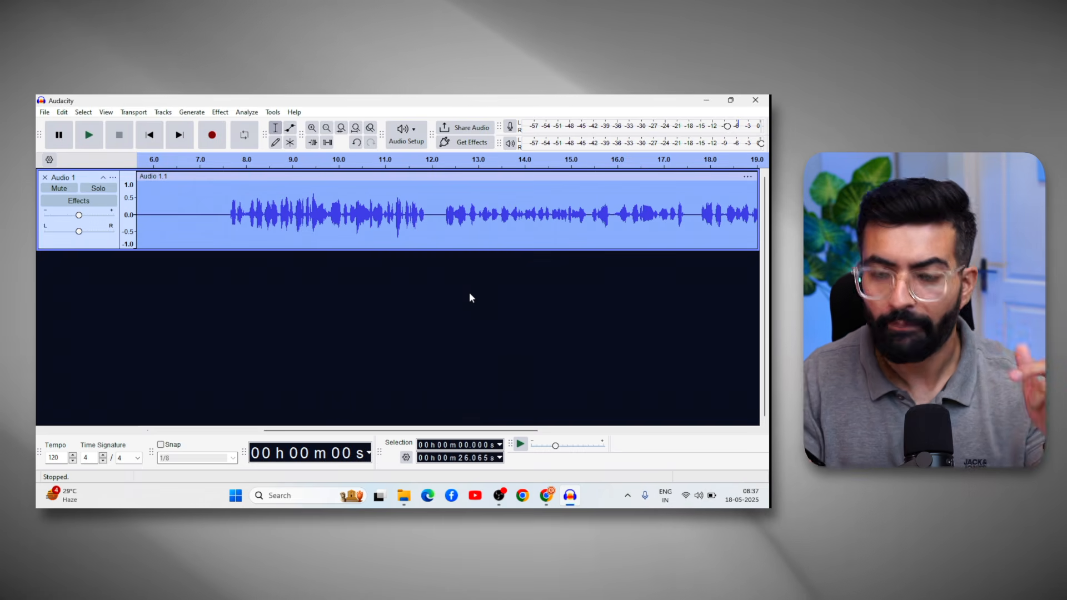
scroll(539, 227, "right", 8)
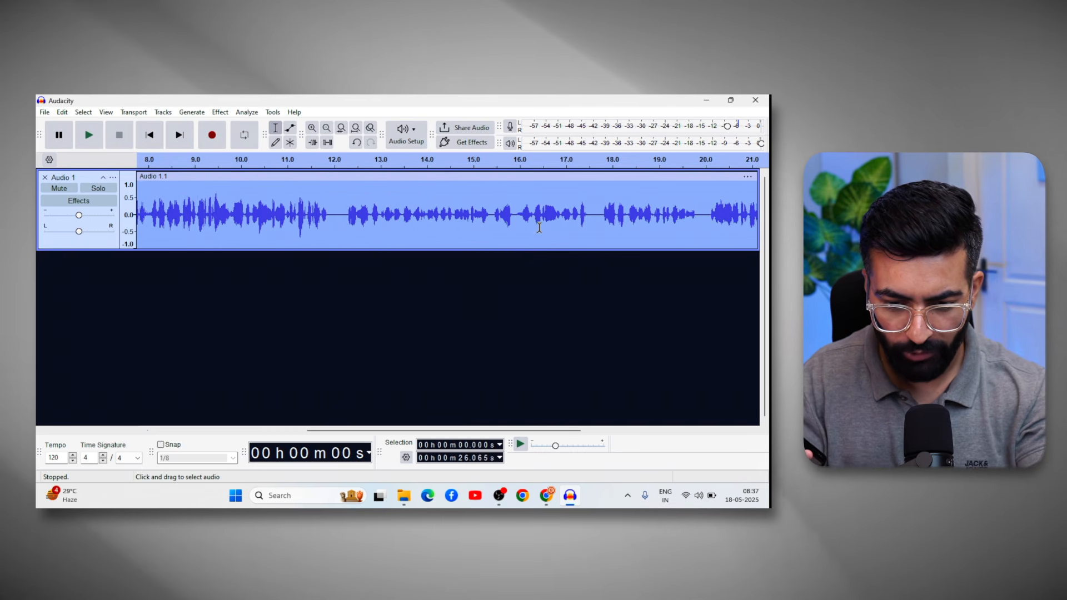
scroll(539, 227, "left", 3)
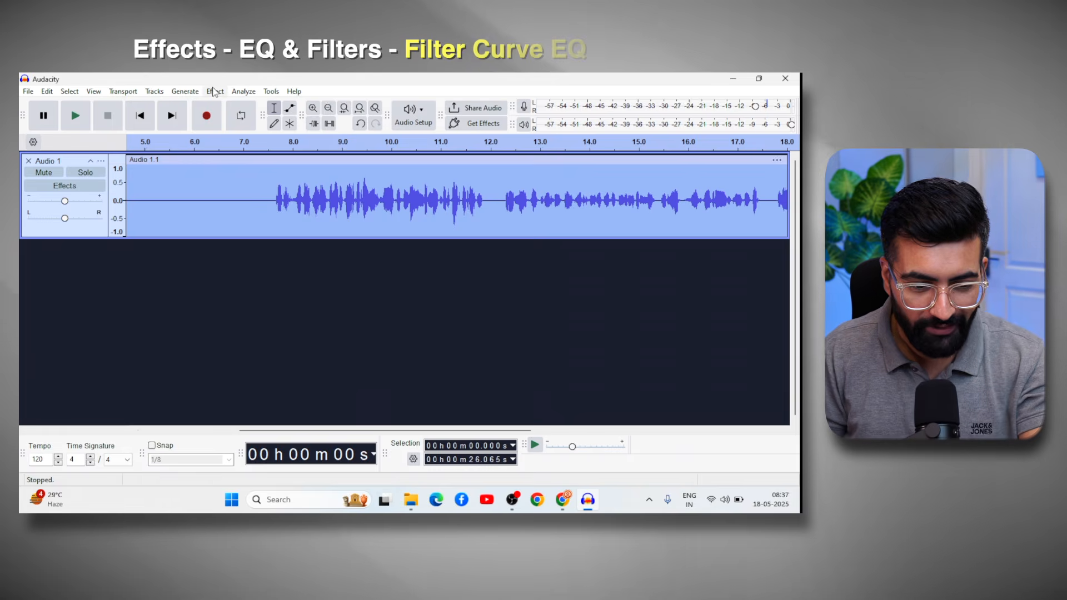
left_click(215, 91)
mouse_move(215, 94)
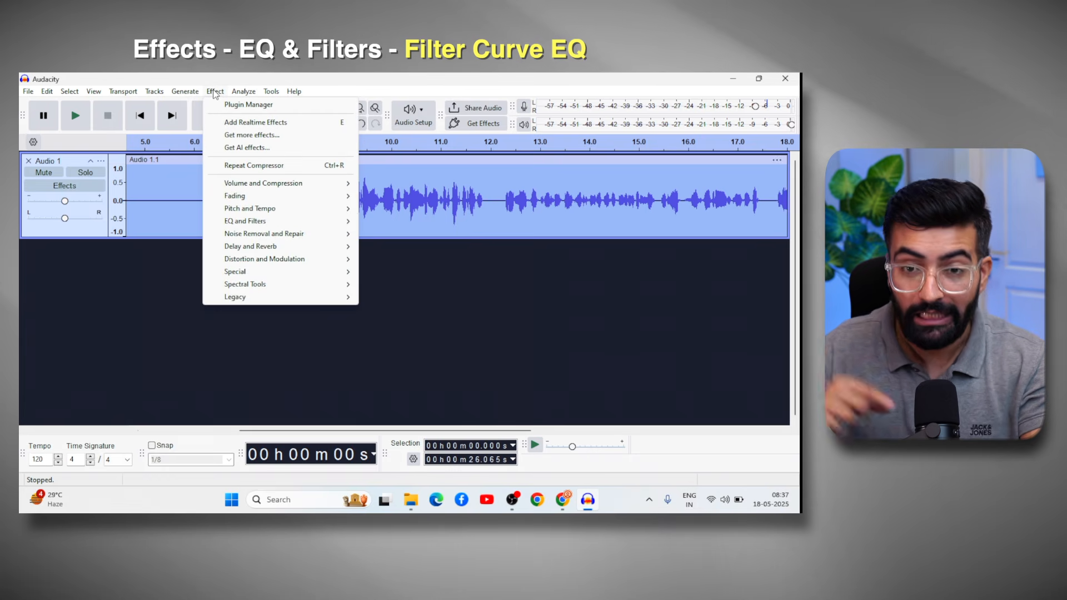
key("Escape")
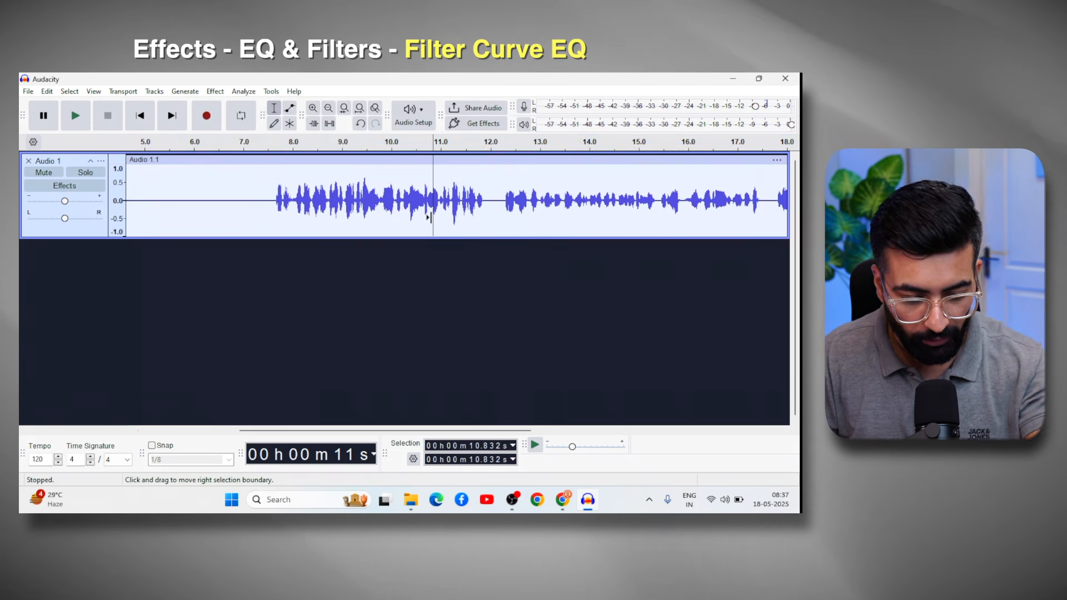
Open Filter Curve EQ for the entire recording and load the Bass Boost factory preset
left_click(215, 91)
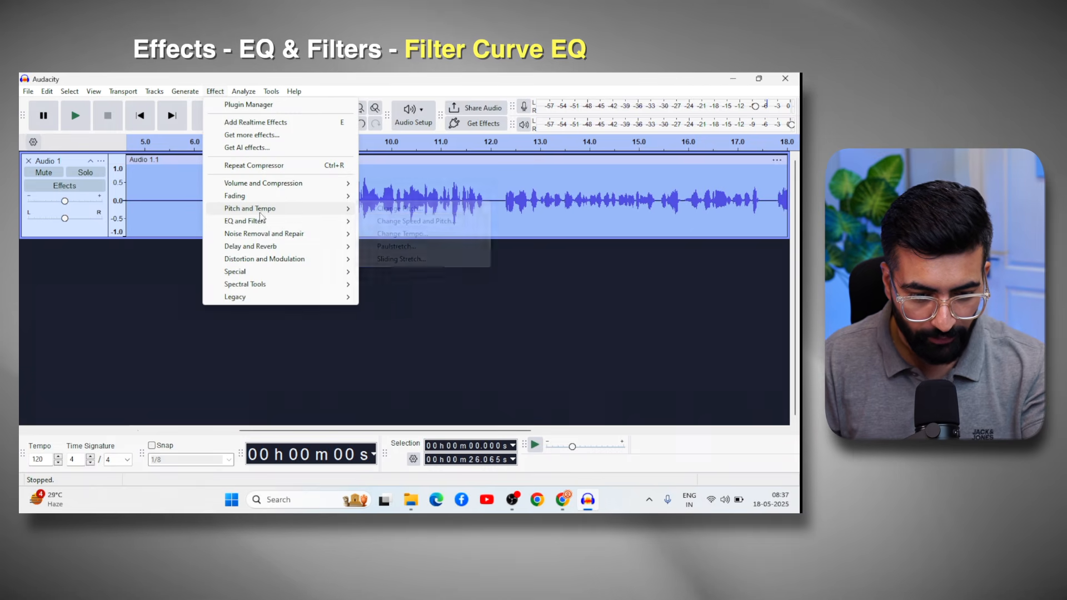
mouse_move(300, 222)
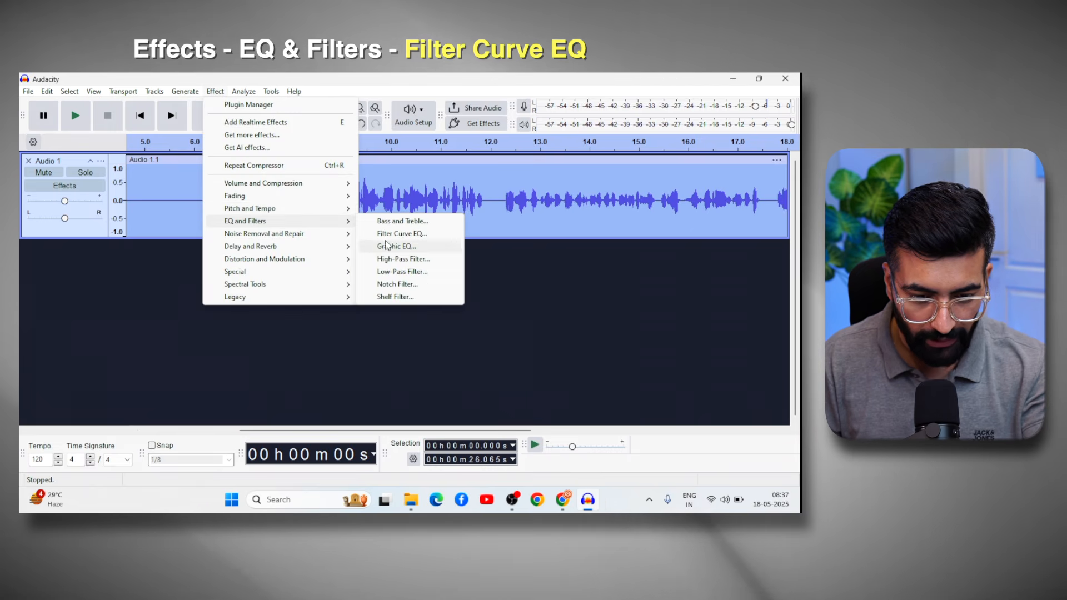
left_click(387, 237)
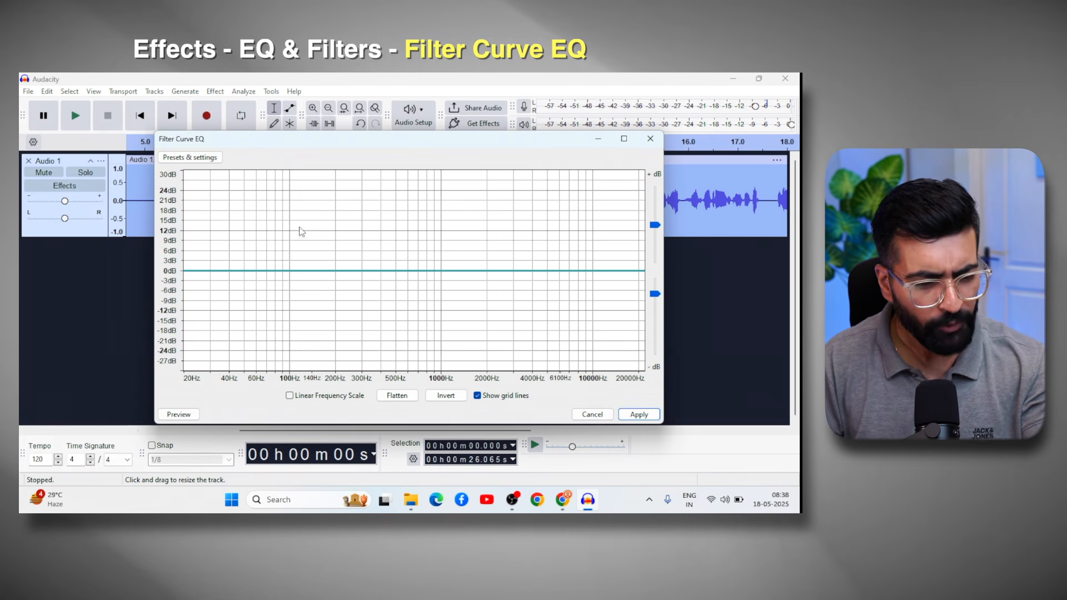
left_click(190, 158)
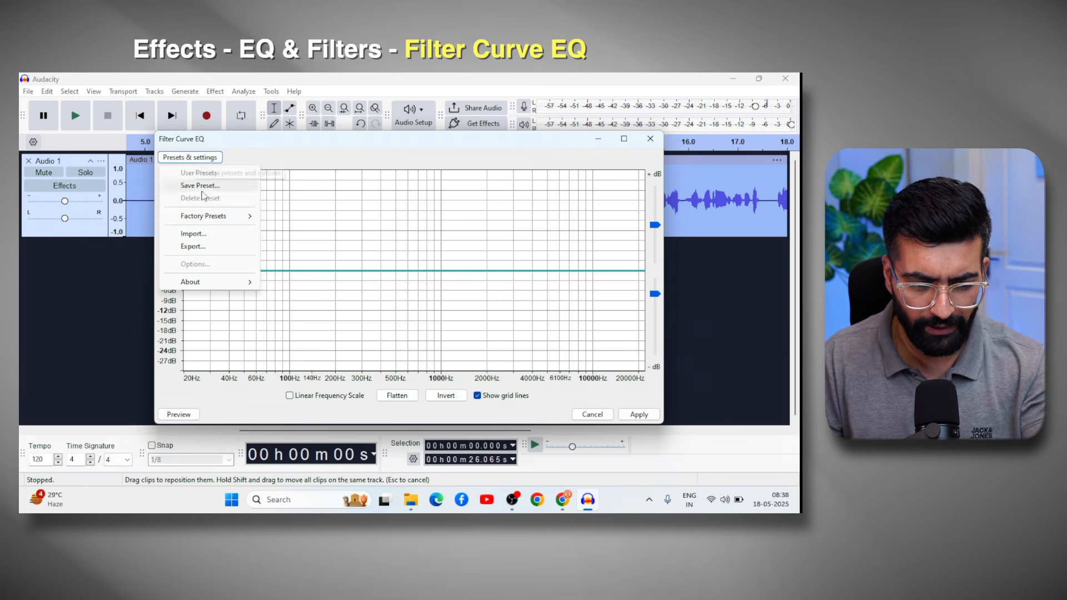
mouse_move(219, 219)
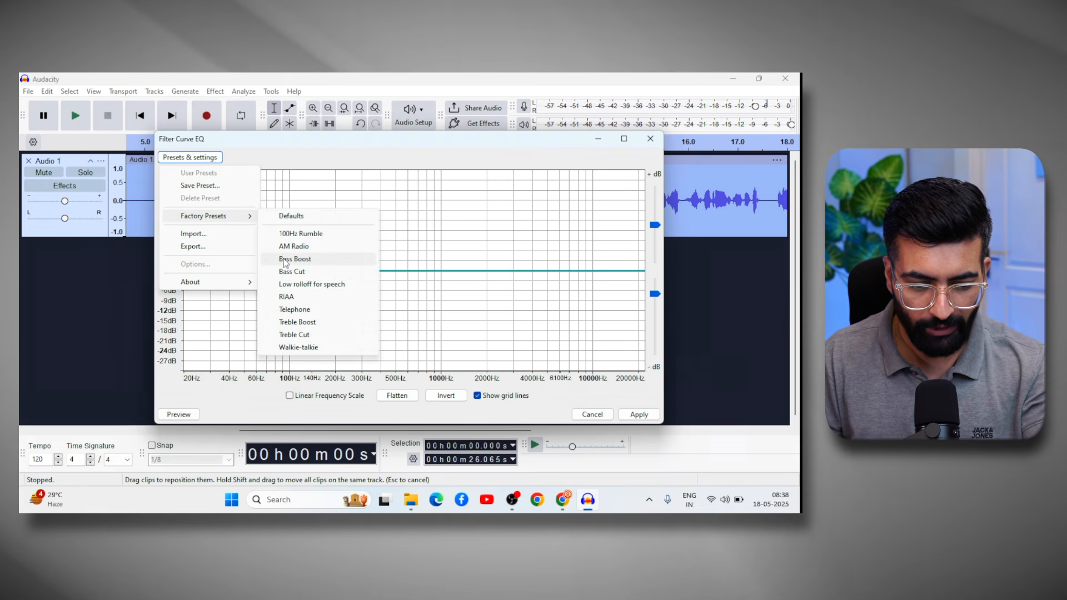
left_click(293, 260)
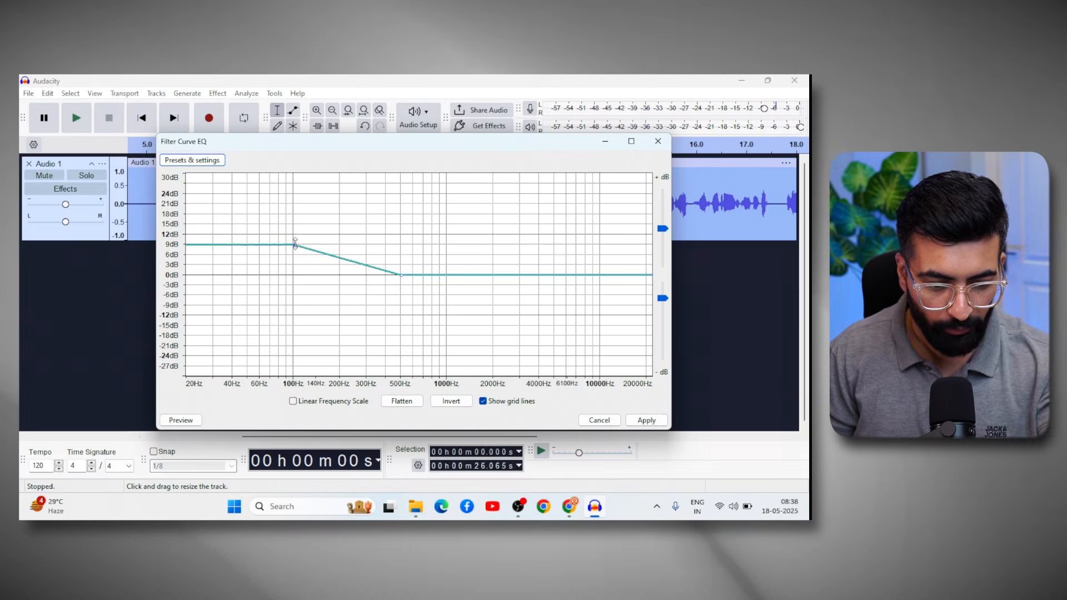
Lower the Bass Boost curve's low-frequency shelf to about 4 dB and apply the equalization
left_click_drag(295, 244, 294, 255)
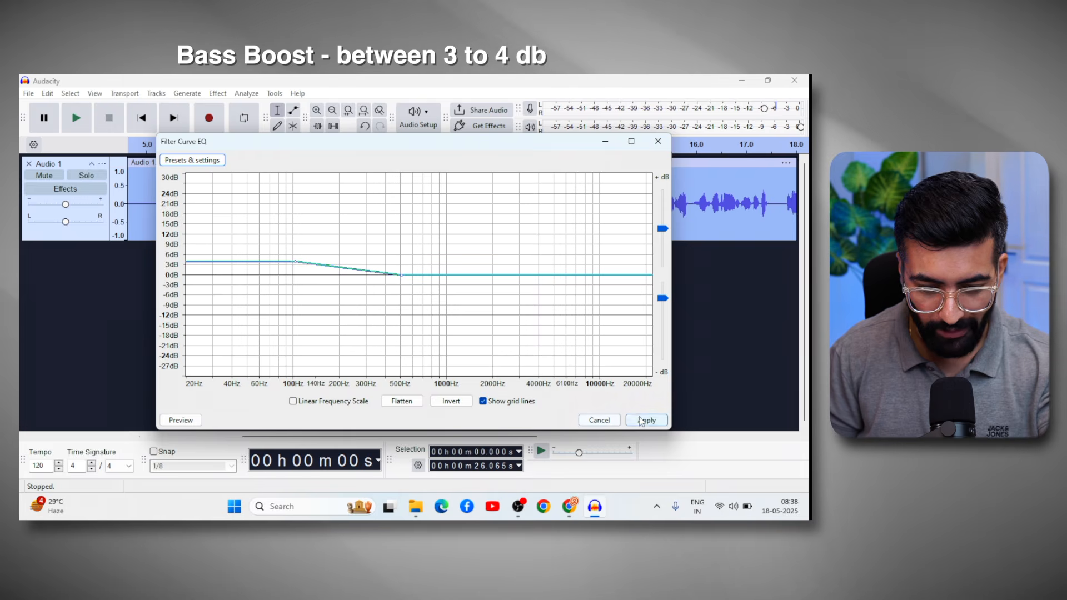
left_click(645, 420)
scroll(515, 231, "right", 5)
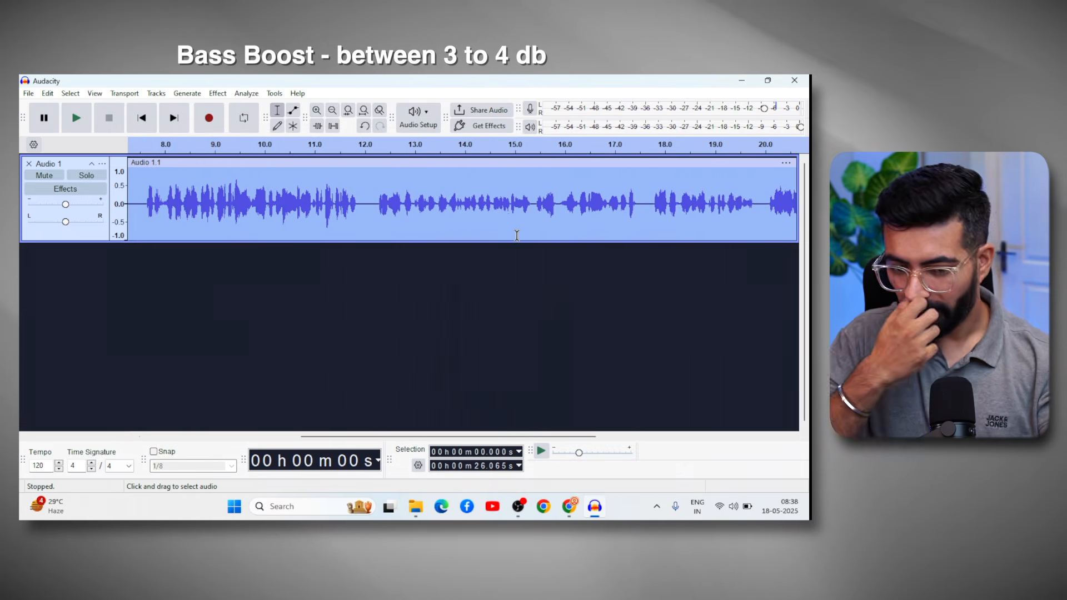
Apply Filter Curve EQ with the Treble Boost factory preset, its high-frequency shelf set to about 4 dB
left_click(217, 94)
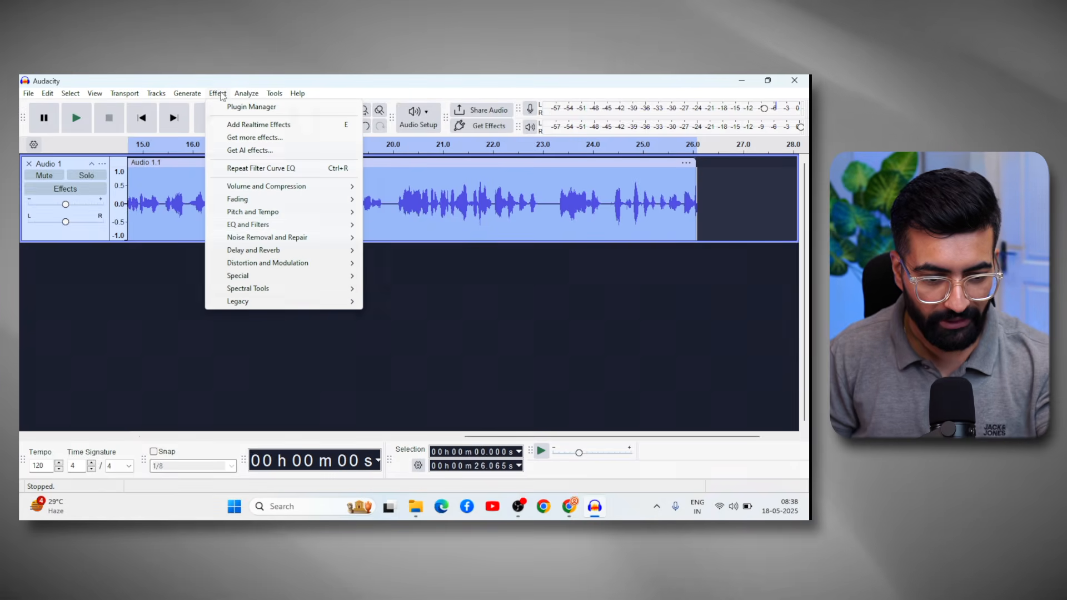
mouse_move(283, 225)
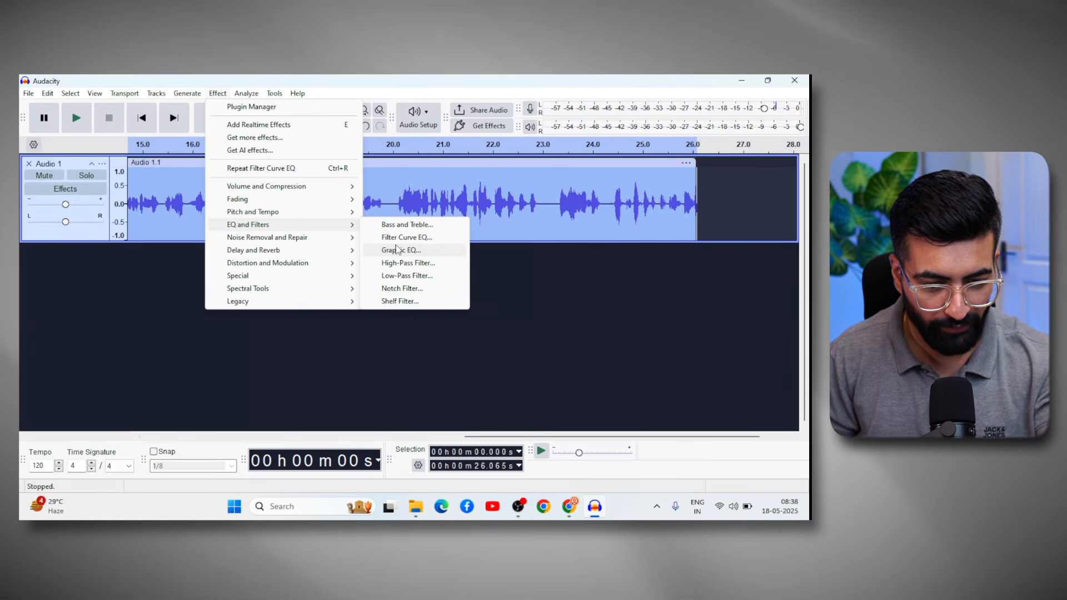
left_click(401, 238)
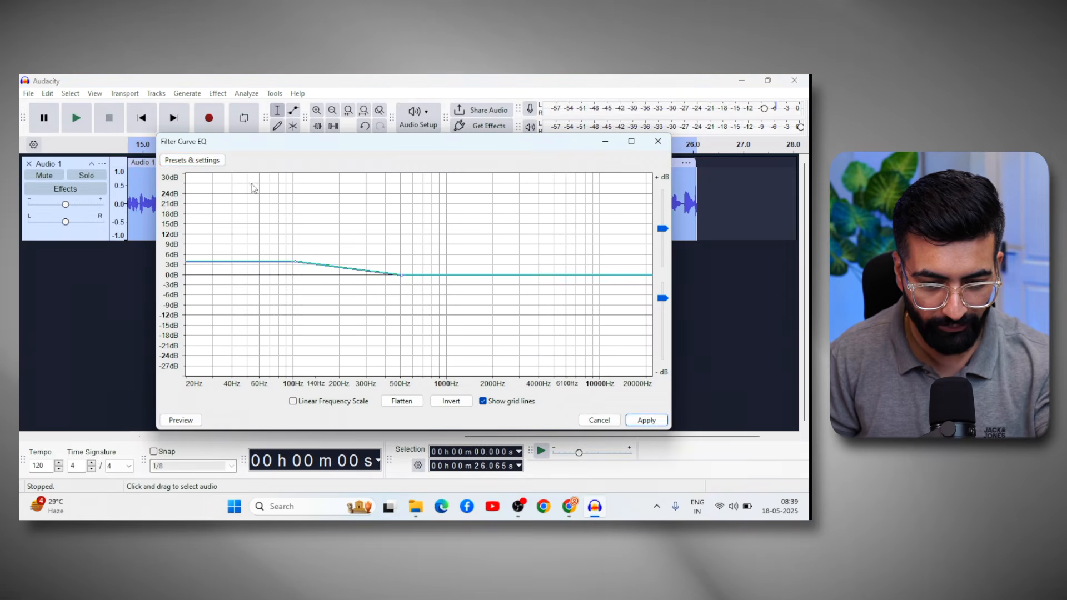
left_click(206, 161)
mouse_move(214, 220)
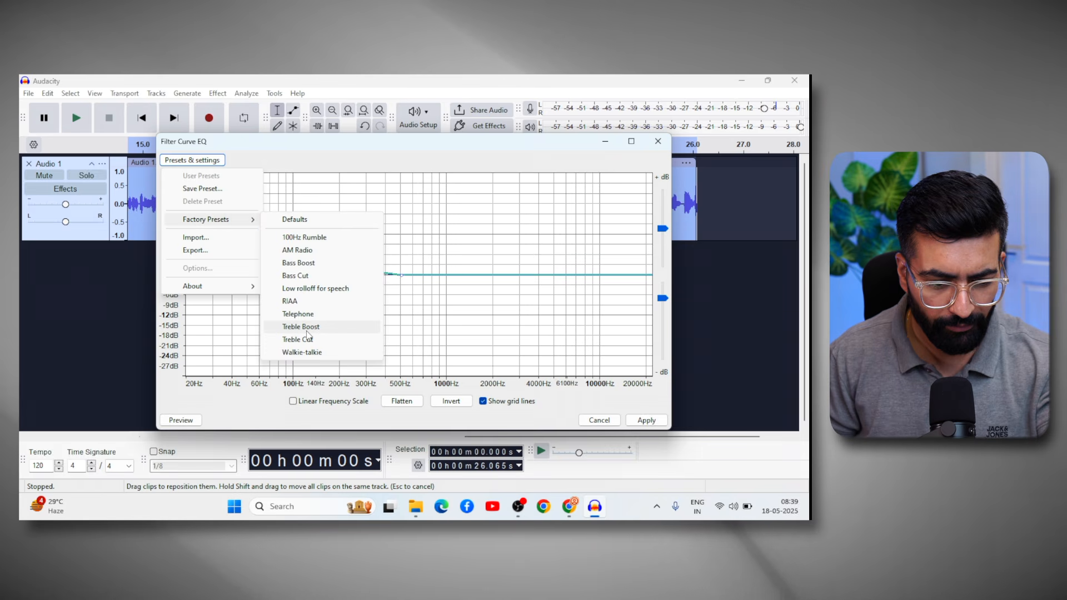
left_click(303, 327)
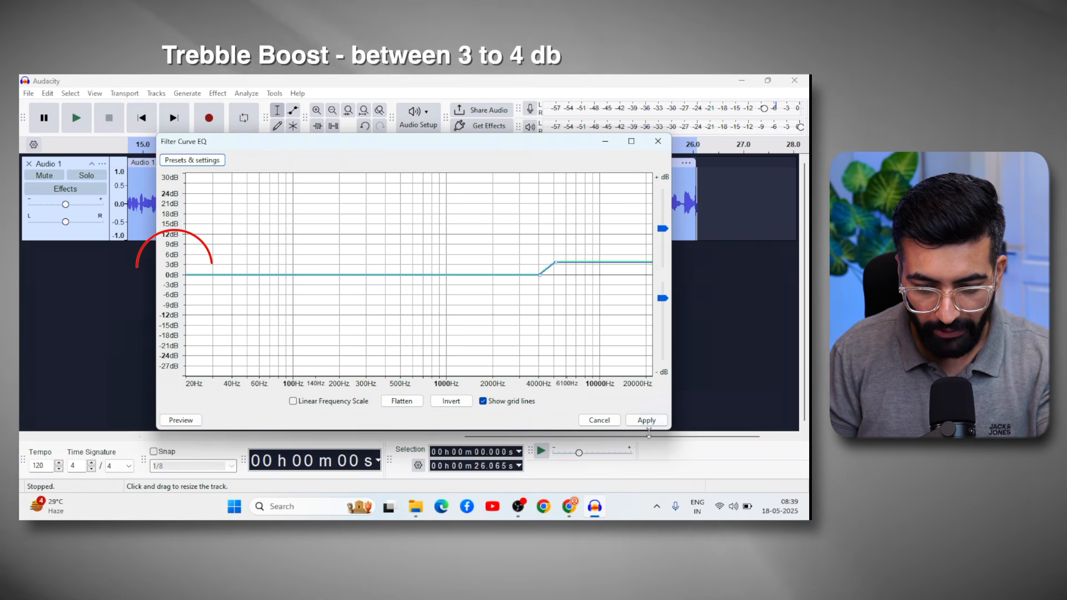
left_click(646, 420)
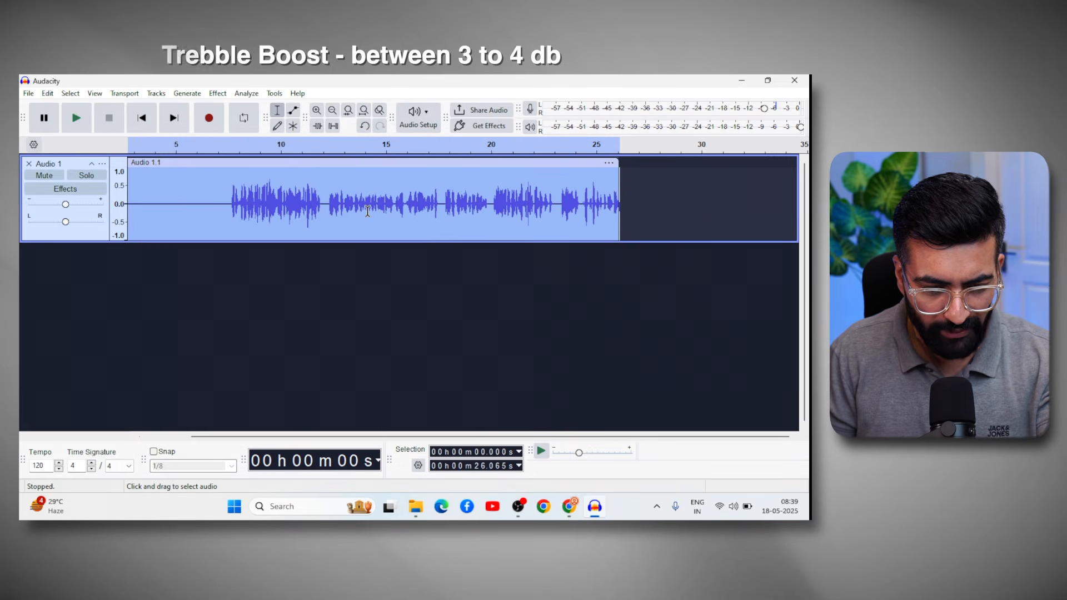
Apply Loudness Normalization to the recording with a perceived loudness of -16 LUFS
left_click(219, 94)
mouse_move(257, 190)
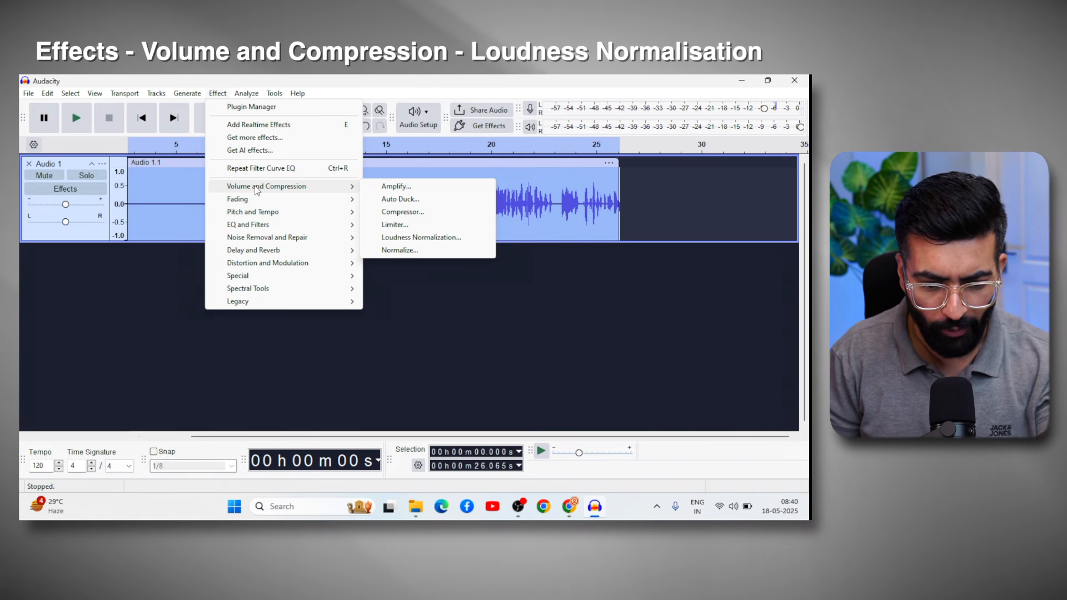
left_click(403, 238)
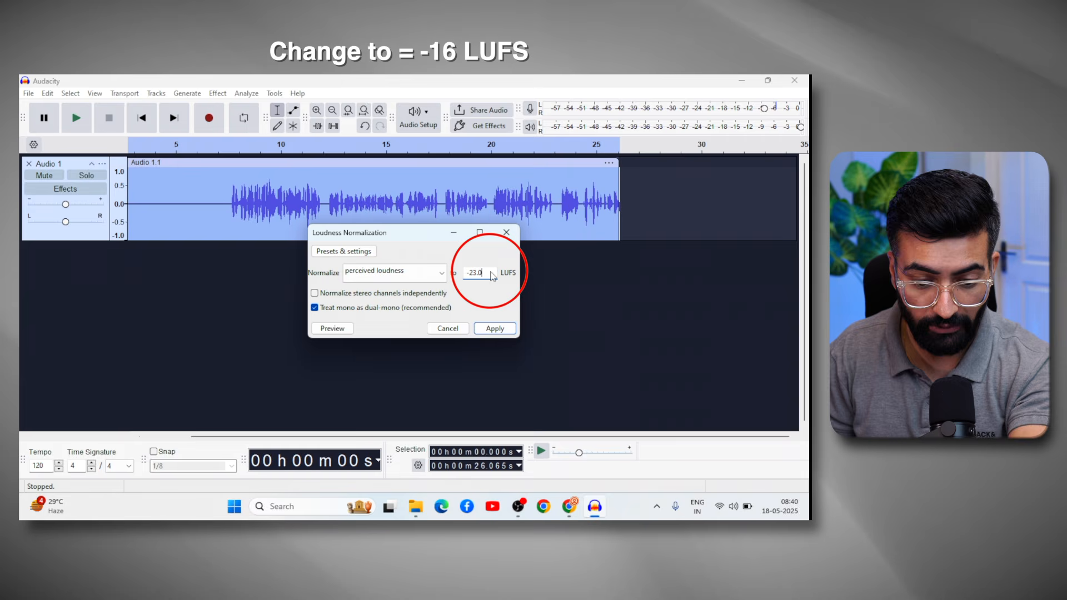
triple_click(490, 275)
type("-16")
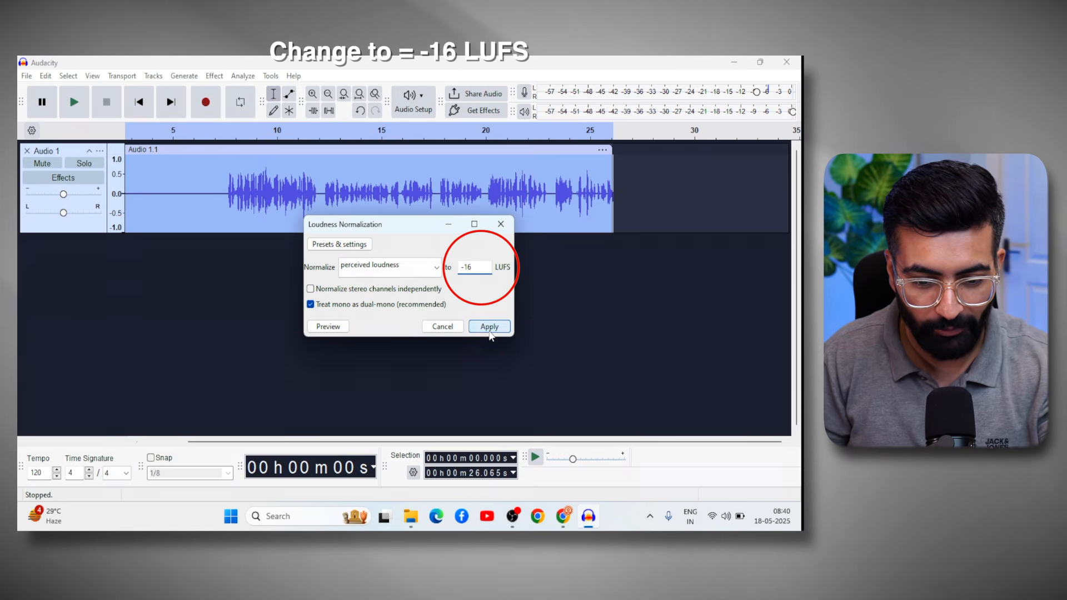
left_click(489, 331)
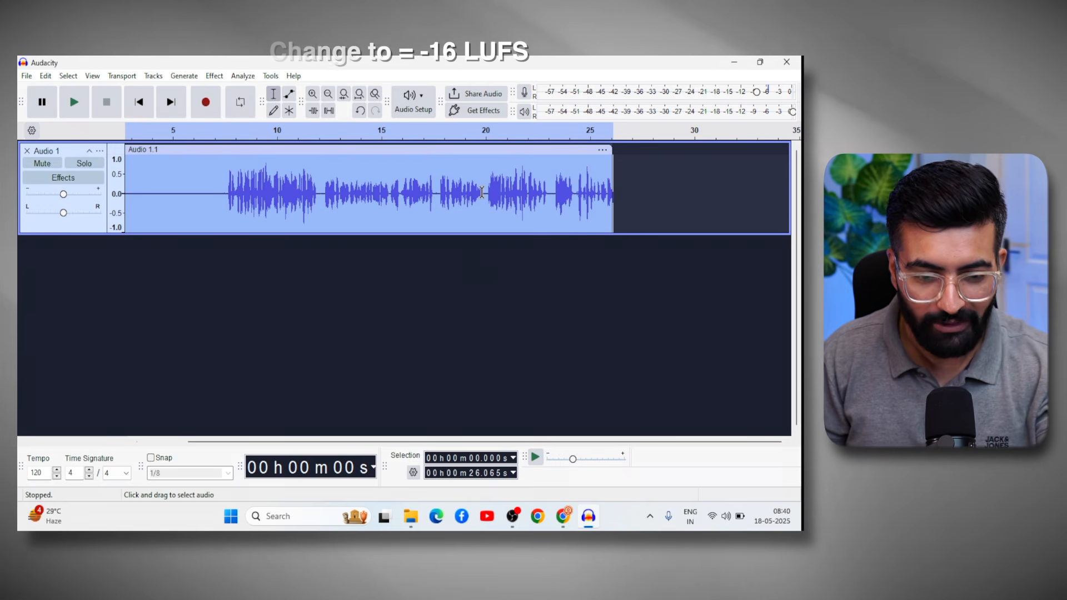
Apply the Limiter effect to the recording with a threshold of -1 dB
left_click(215, 76)
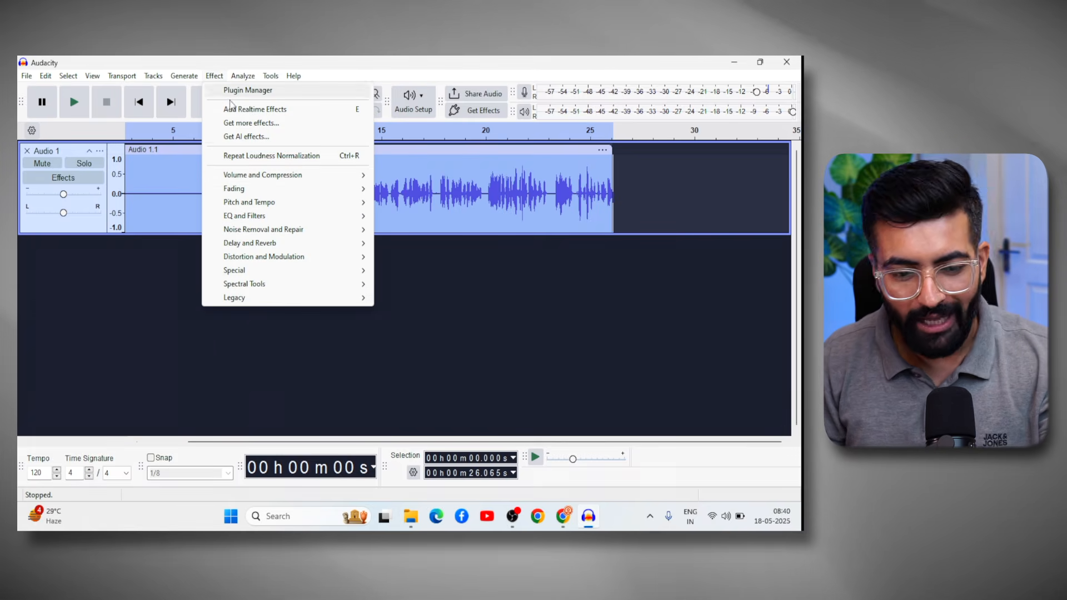
mouse_move(357, 179)
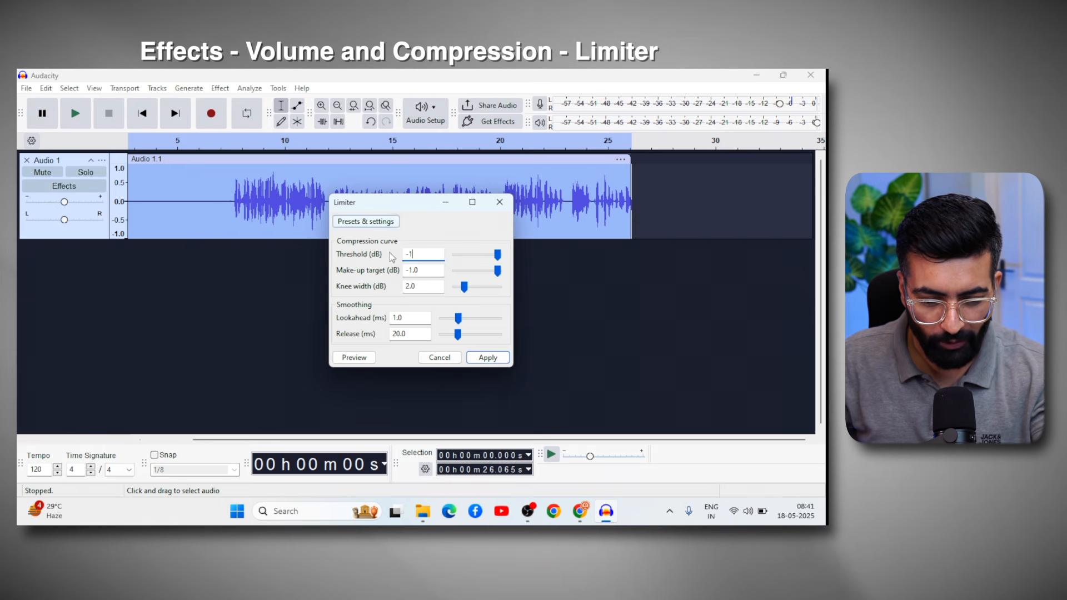
left_click(487, 358)
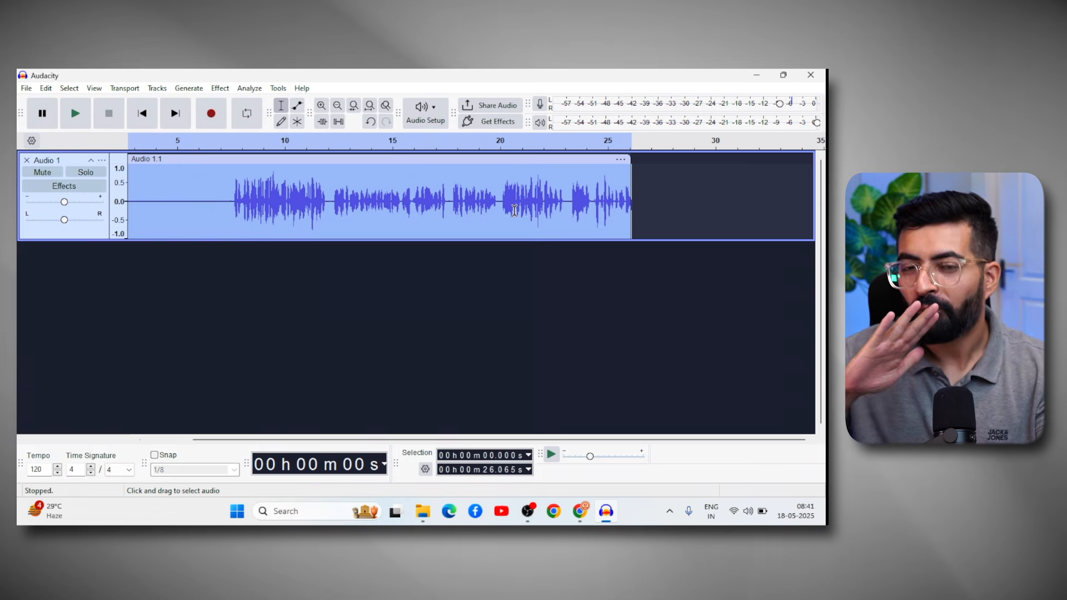
Deselect the recording and export the entire project to the computer as a WAV file named "audio edited"
scroll(490, 203, "left", 1)
left_click(273, 200)
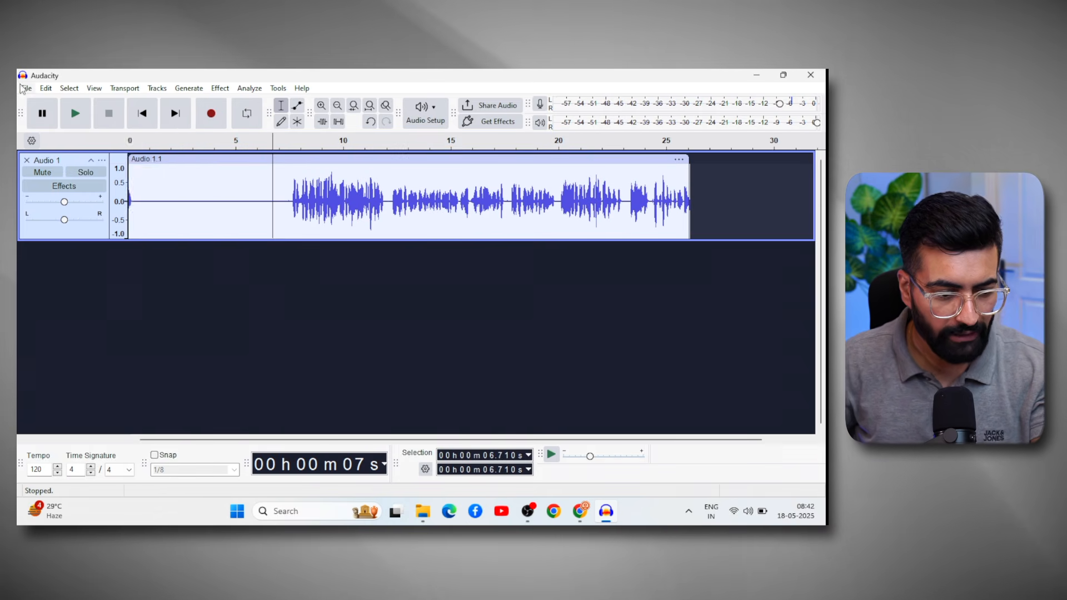
left_click(27, 87)
left_click(74, 205)
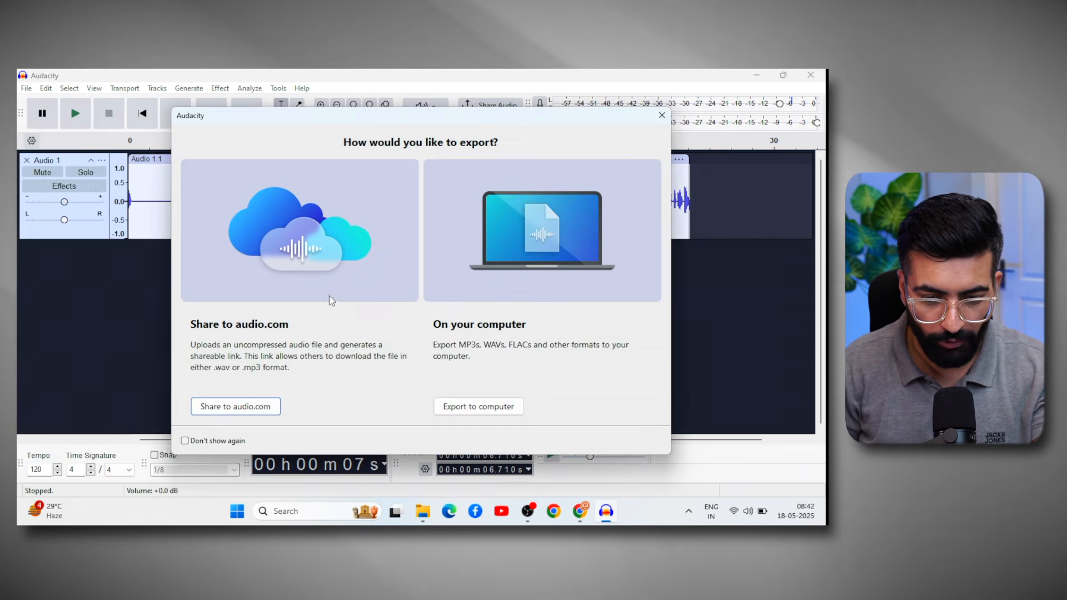
left_click(451, 404)
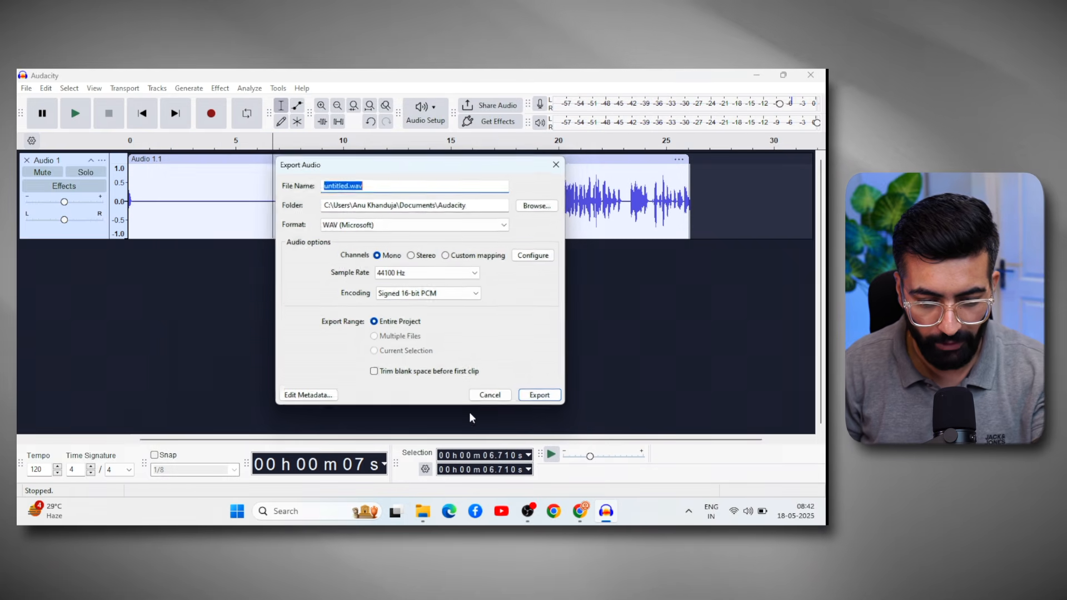
type("audio edit")
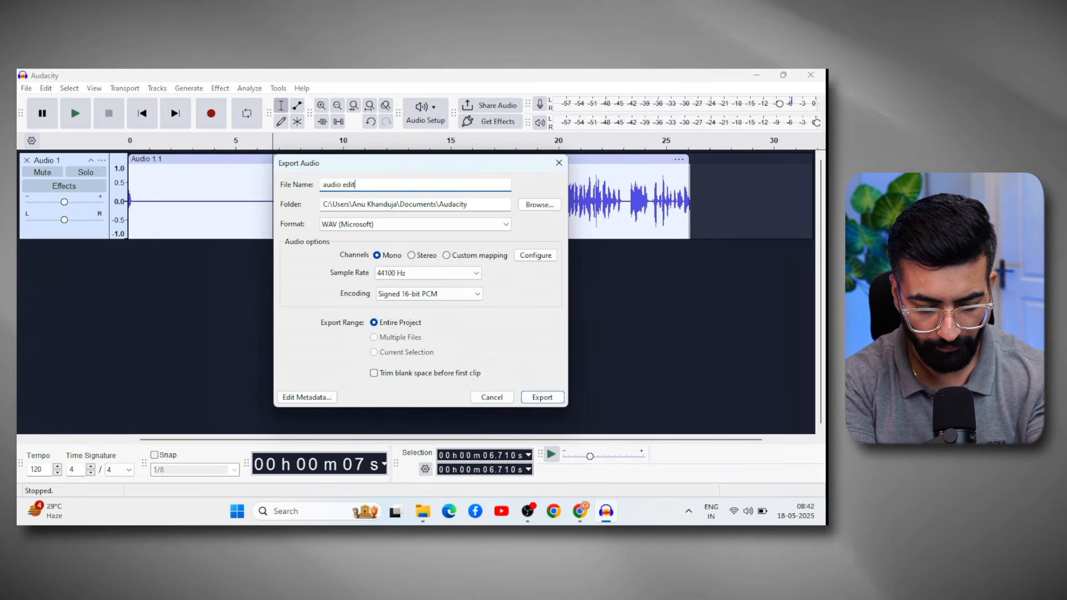
type("ed")
key("Tab")
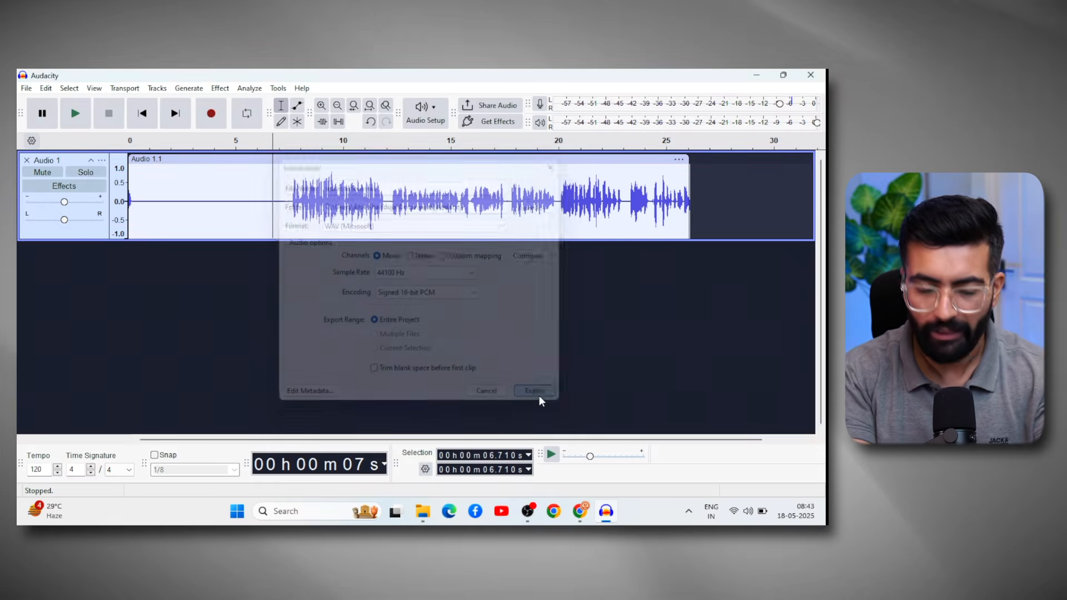